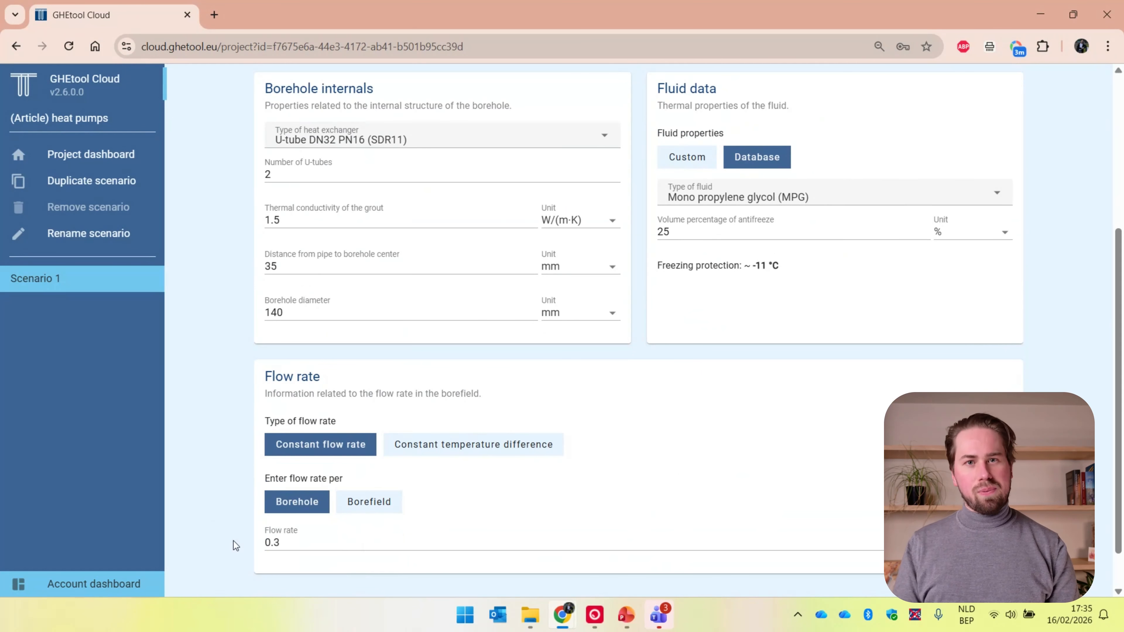
Review Scenario 1's thermal demand inputs, including the heat pump efficiency and the monthly heating and cooling load table
{"action": "scroll", "coordinate": [234, 541], "scroll_direction": "up", "scroll_amount": 5}
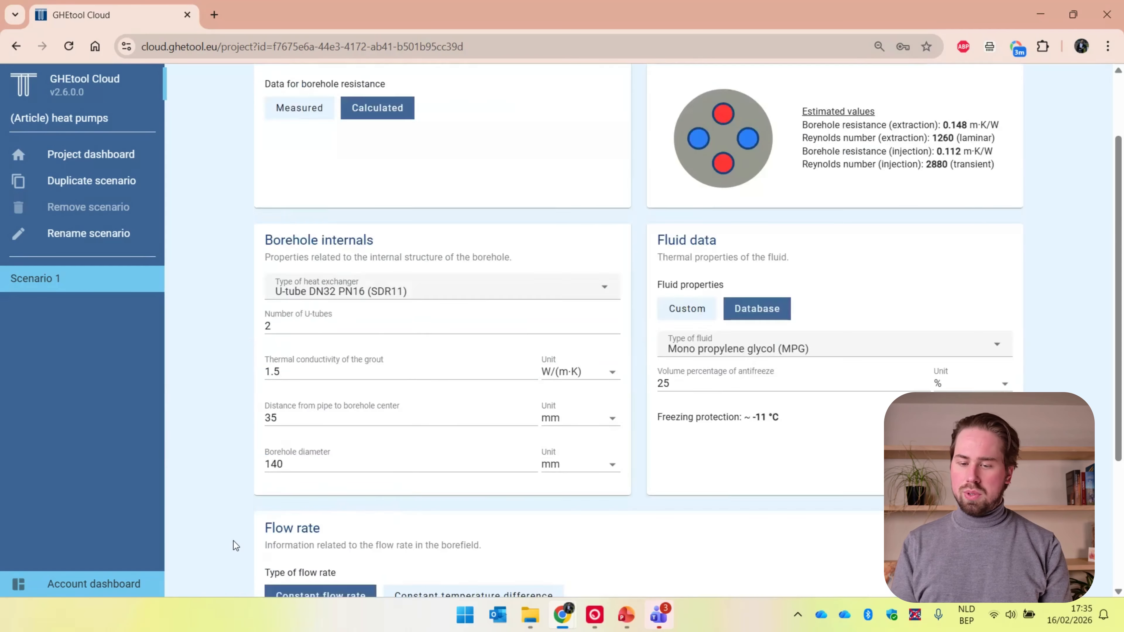
{"action": "left_click", "coordinate": [658, 90]}
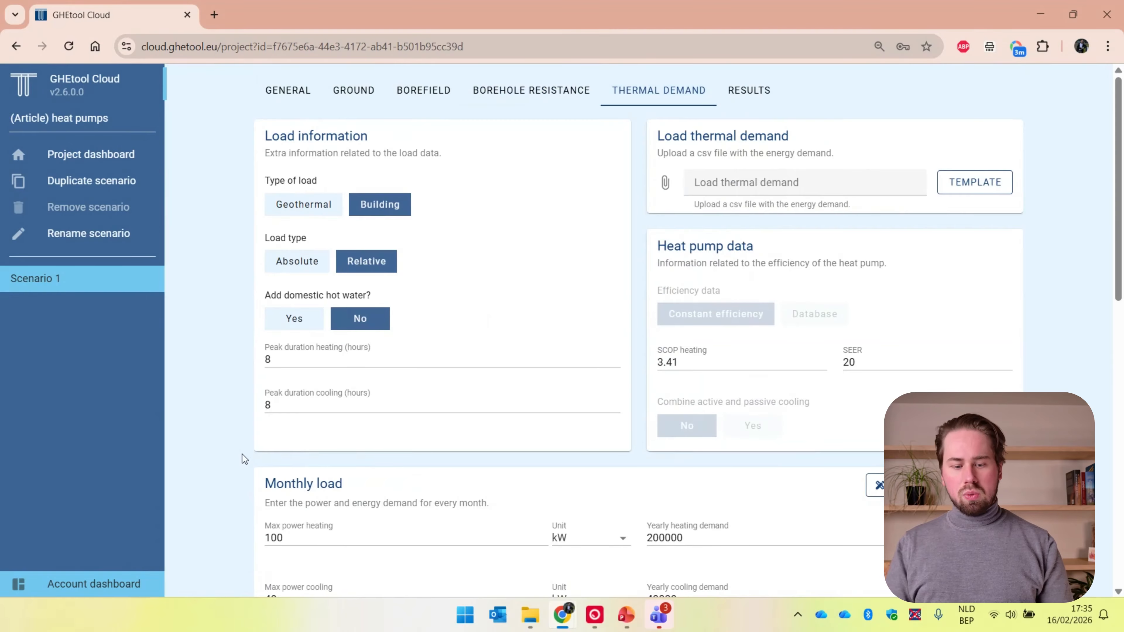
{"action": "scroll", "coordinate": [242, 454], "scroll_direction": "down", "scroll_amount": 2}
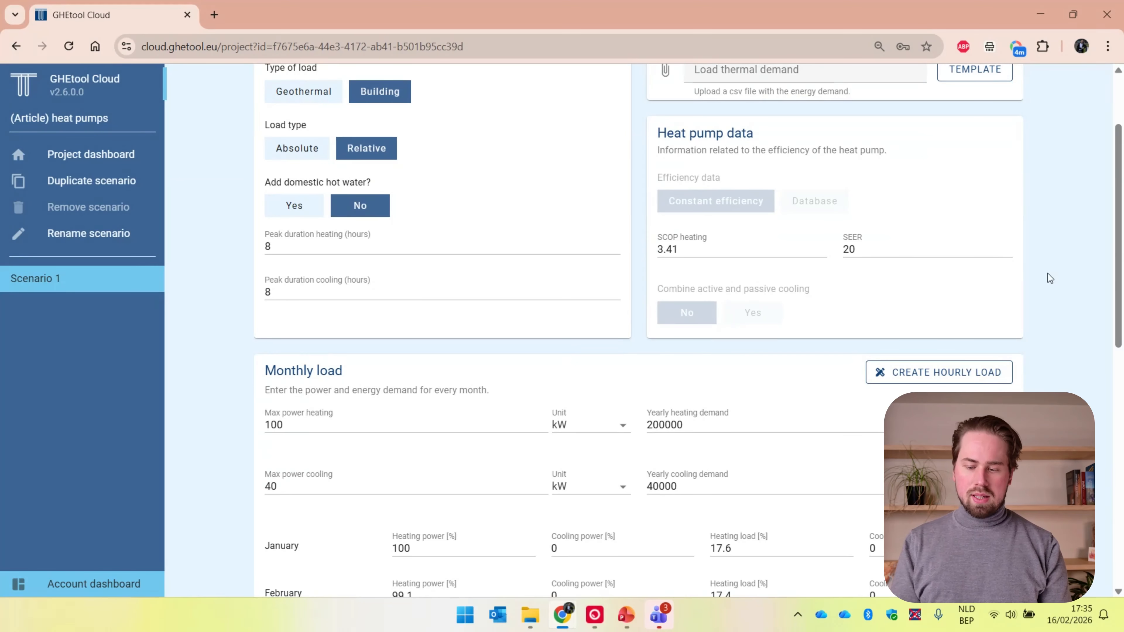
{"action": "scroll", "coordinate": [1047, 273], "scroll_direction": "down", "scroll_amount": 1}
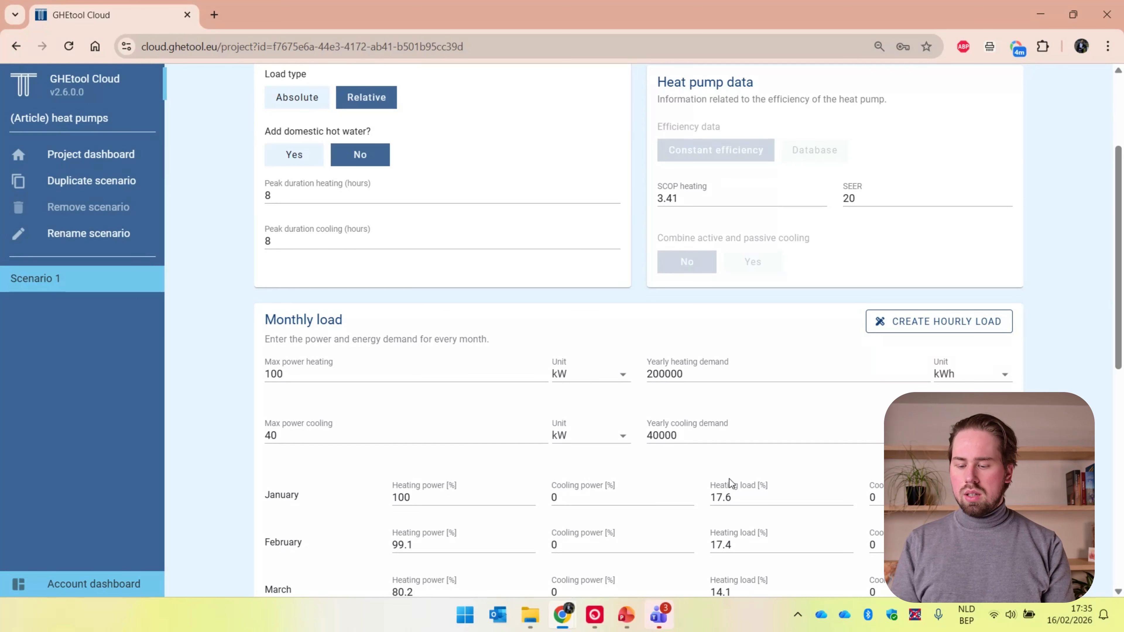
{"action": "scroll", "coordinate": [729, 482], "scroll_direction": "down", "scroll_amount": 10}
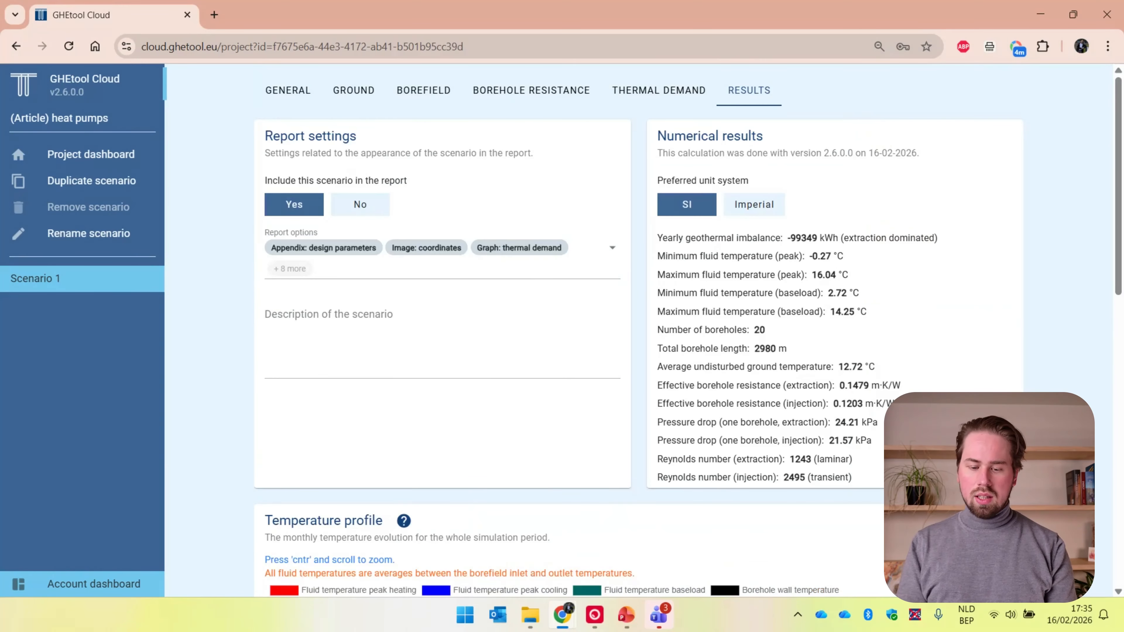
Examine Scenario 1's results, including the temperature profile, the Sankey diagram and the numerical results
{"action": "scroll", "coordinate": [637, 332], "scroll_direction": "down", "scroll_amount": 6}
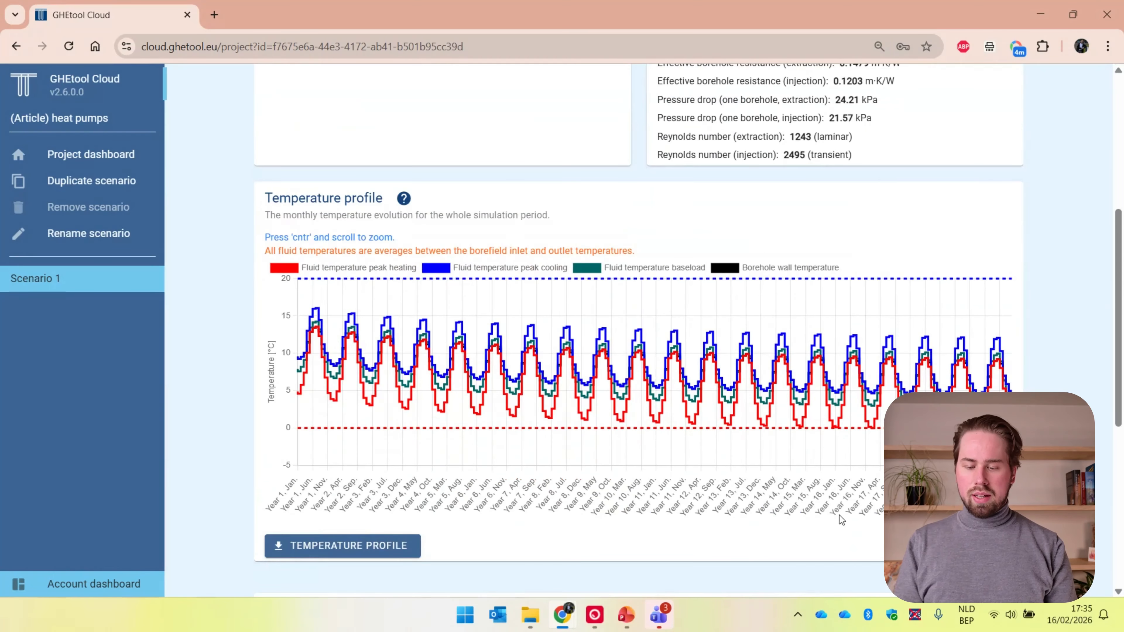
{"action": "scroll", "coordinate": [951, 398], "scroll_direction": "down", "scroll_amount": 3}
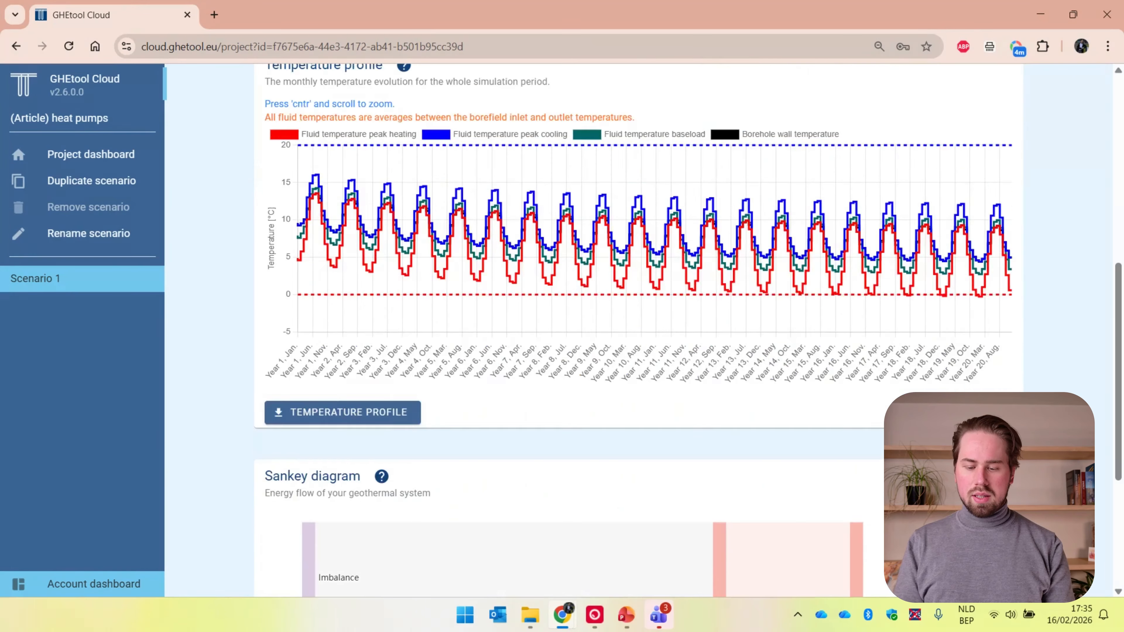
{"action": "scroll", "coordinate": [637, 332], "scroll_direction": "down", "scroll_amount": 4}
{"action": "scroll", "coordinate": [637, 332], "scroll_direction": "up", "scroll_amount": 9}
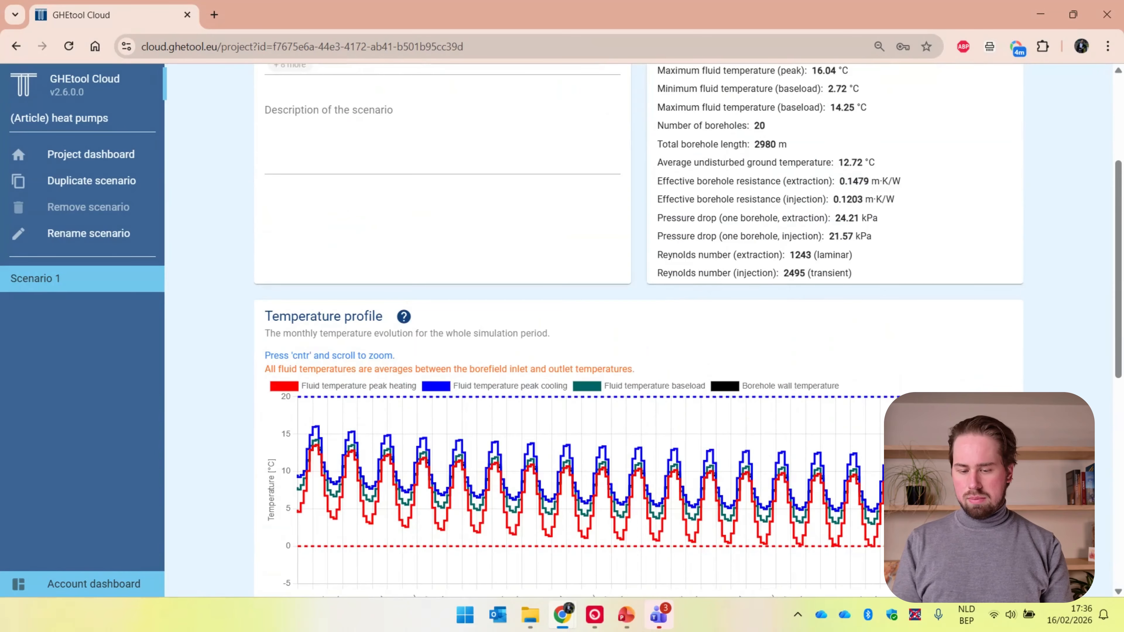
{"action": "scroll", "coordinate": [637, 332], "scroll_direction": "up", "scroll_amount": 1}
{"action": "scroll", "coordinate": [637, 332], "scroll_direction": "up", "scroll_amount": 4}
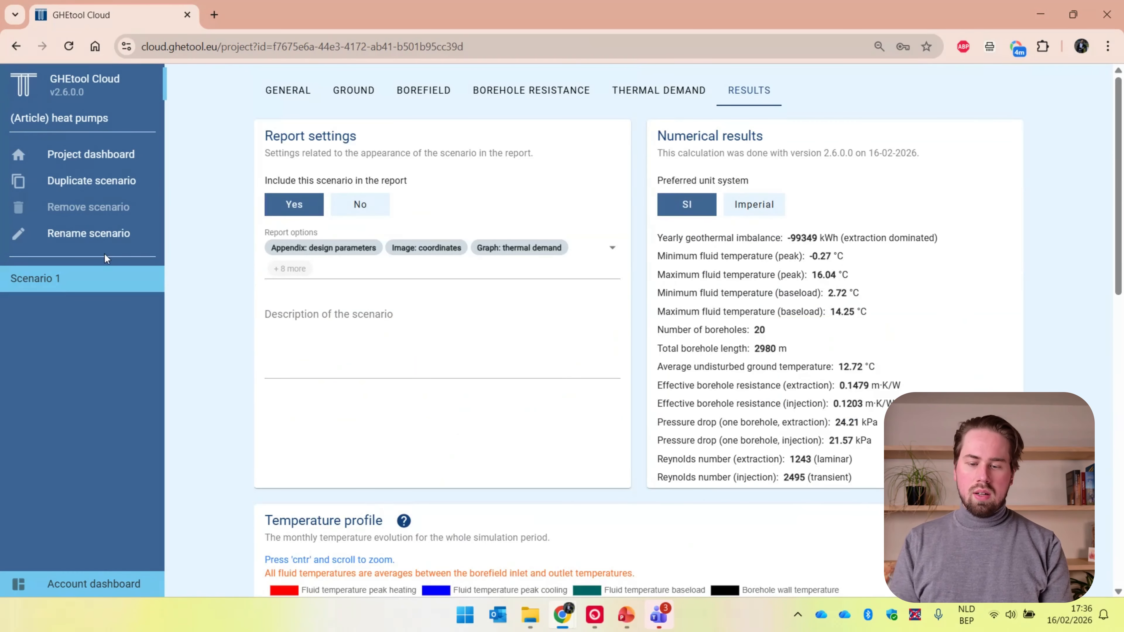
Duplicate Scenario 1 from its thermal demand page and name the copy "Scenario 2 (hourly data)"
{"action": "left_click", "coordinate": [663, 94]}
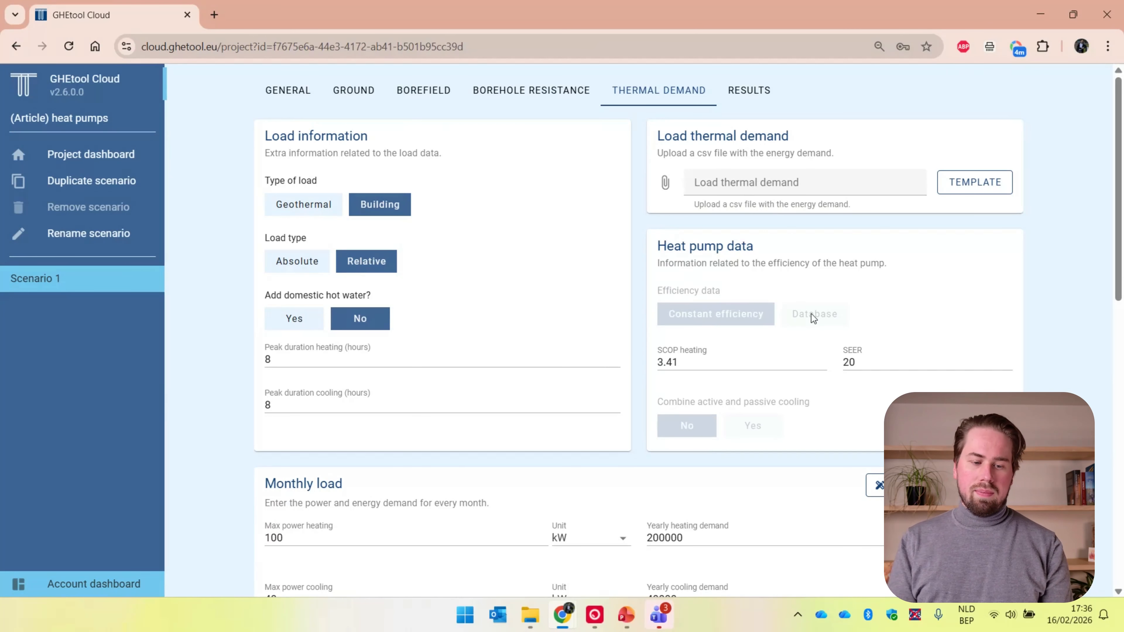
{"action": "left_click", "coordinate": [146, 183]}
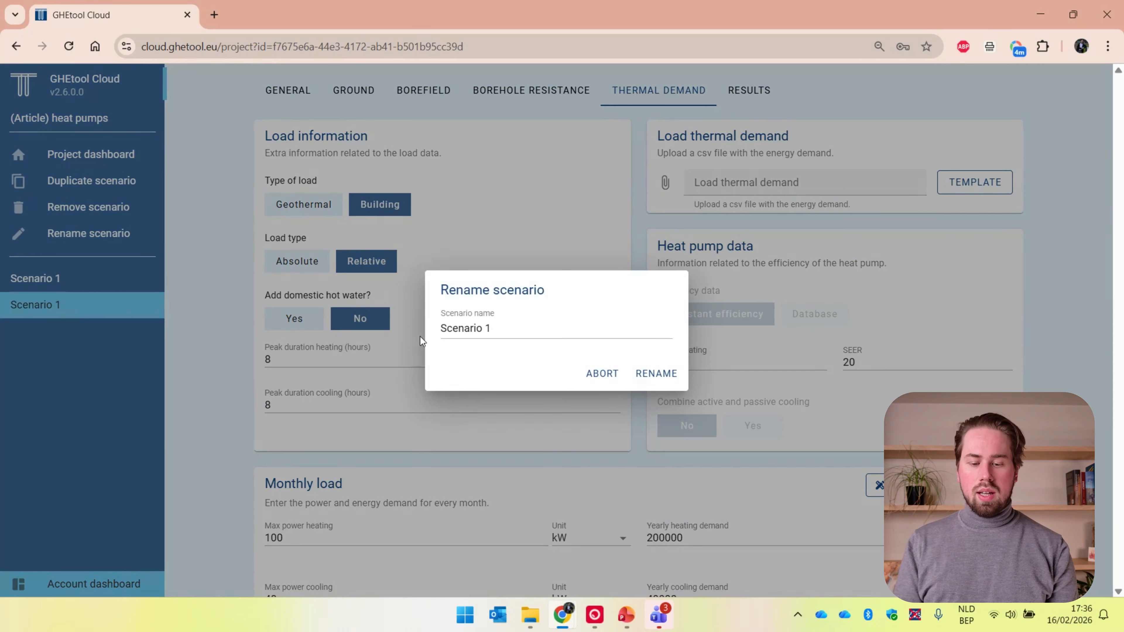
{"action": "left_click", "coordinate": [540, 327]}
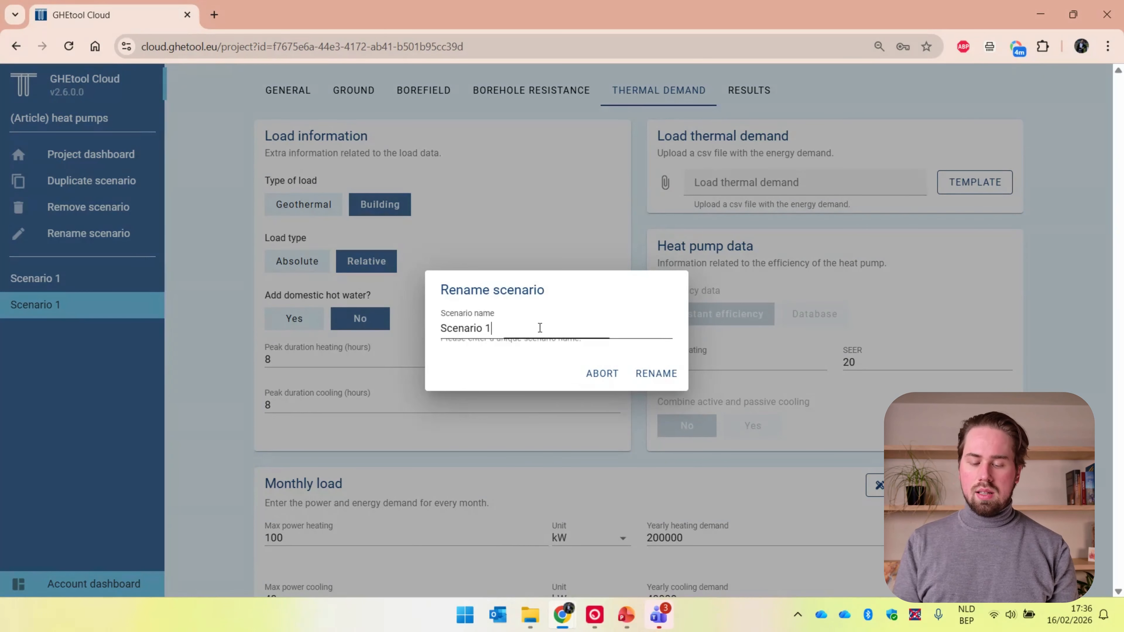
{"action": "key", "text": "BackSpace"}
{"action": "type", "text": "2"}
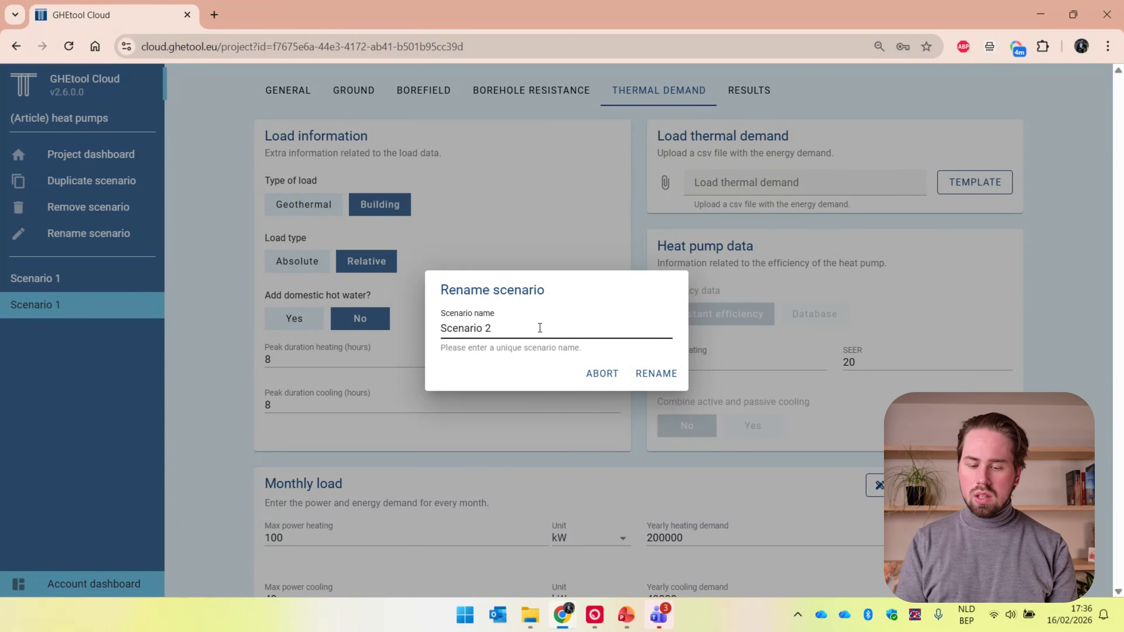
{"action": "type", "text": "(hou"}
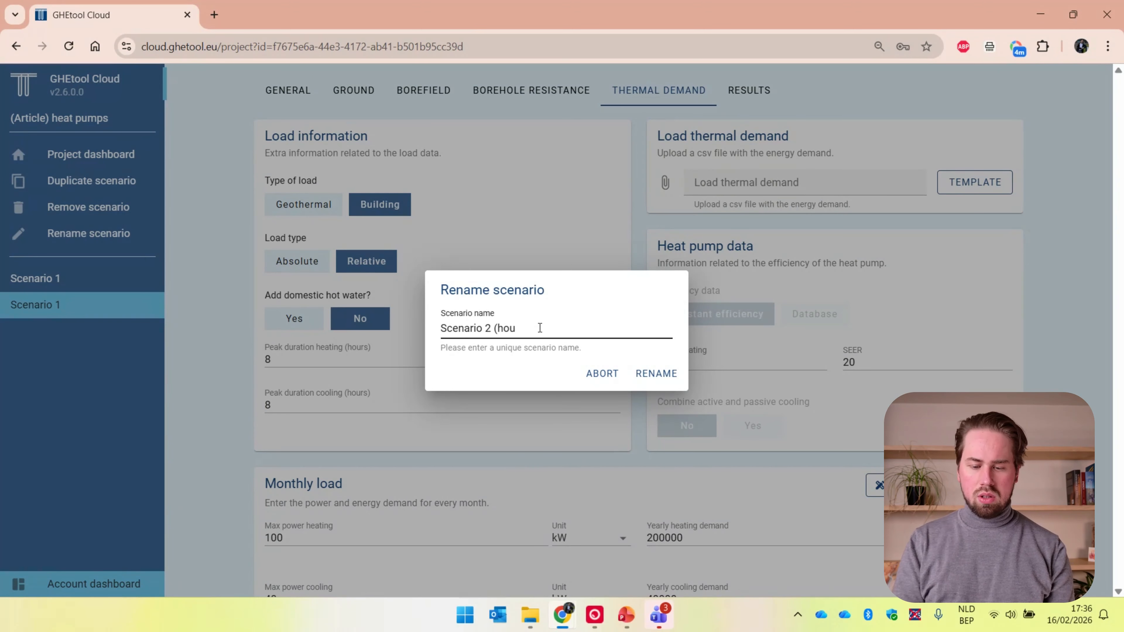
{"action": "type", "text": "rly 40y)"}
{"action": "key", "text": "Return"}
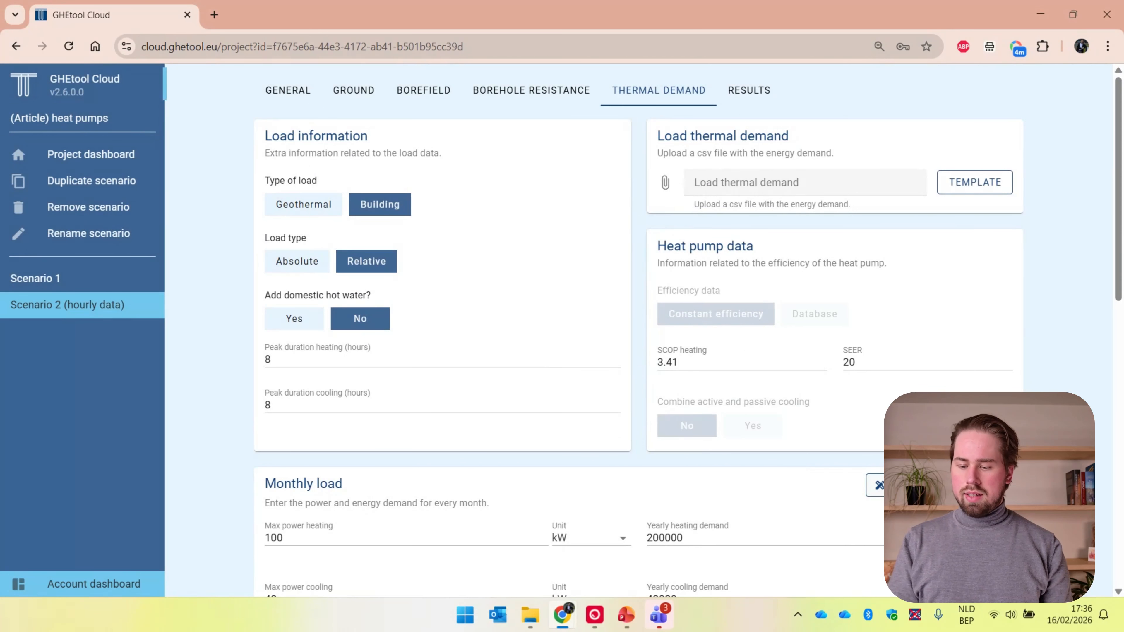
Generate an hourly load from the weather file for Brussels and use that load profile as Scenario 2's thermal demand
{"action": "left_click", "coordinate": [938, 485]}
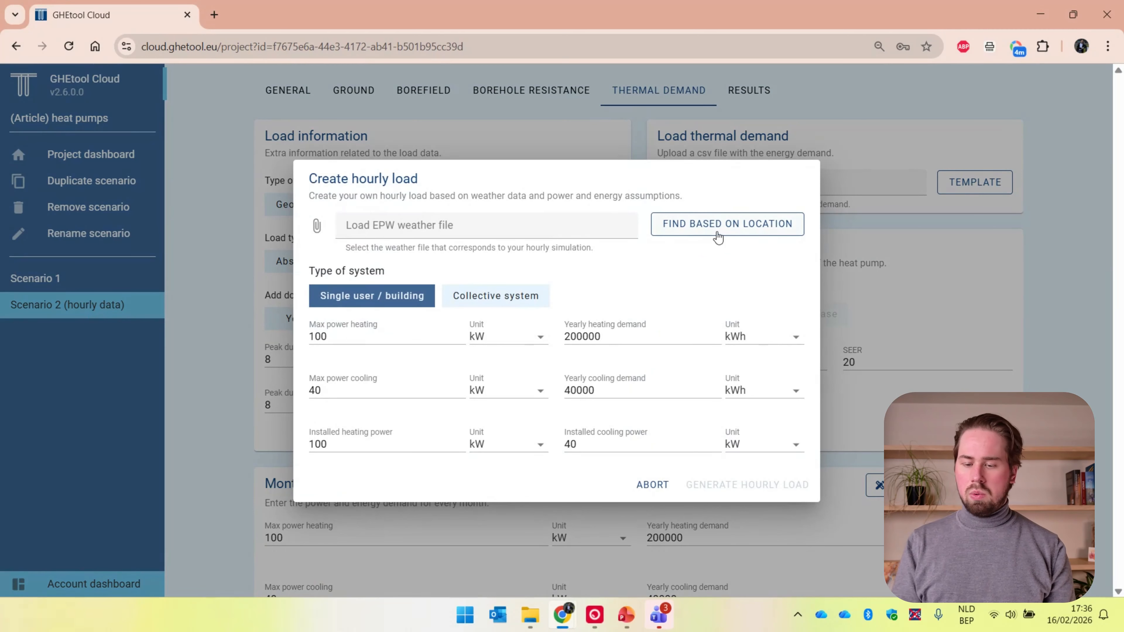
{"action": "left_click", "coordinate": [717, 233]}
{"action": "left_click", "coordinate": [630, 202]}
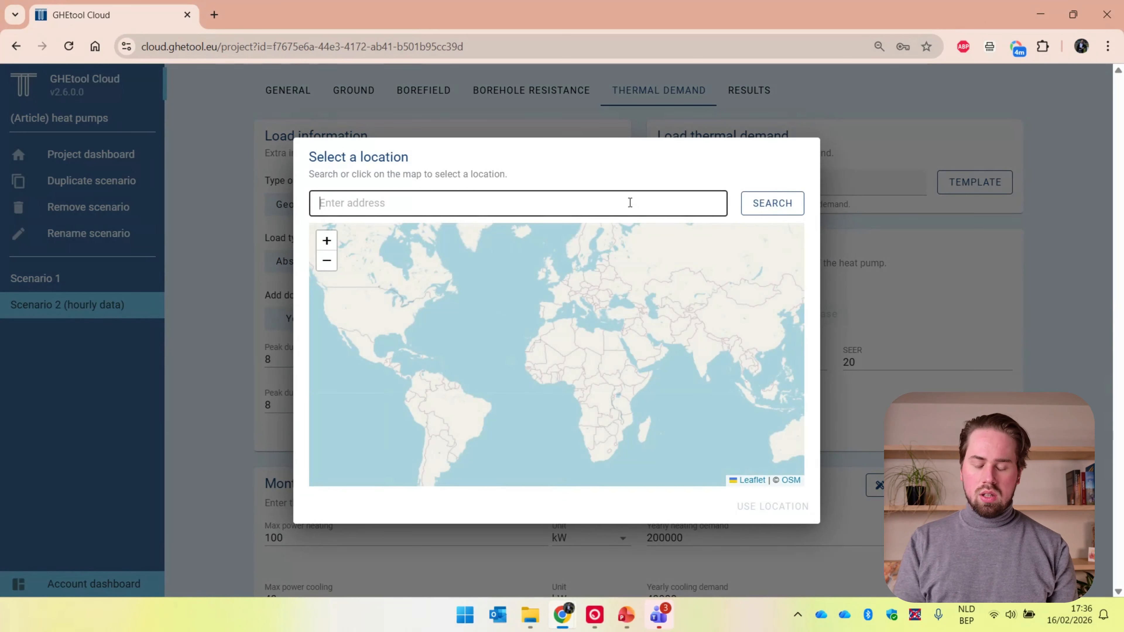
{"action": "type", "text": "brussels"}
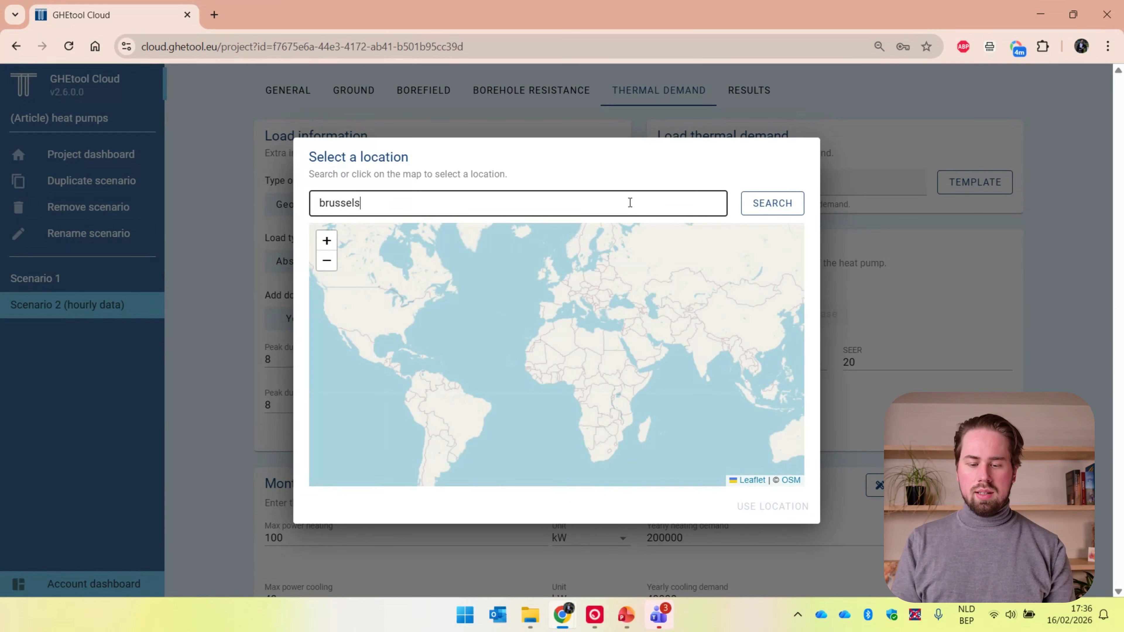
{"action": "key", "text": "Return"}
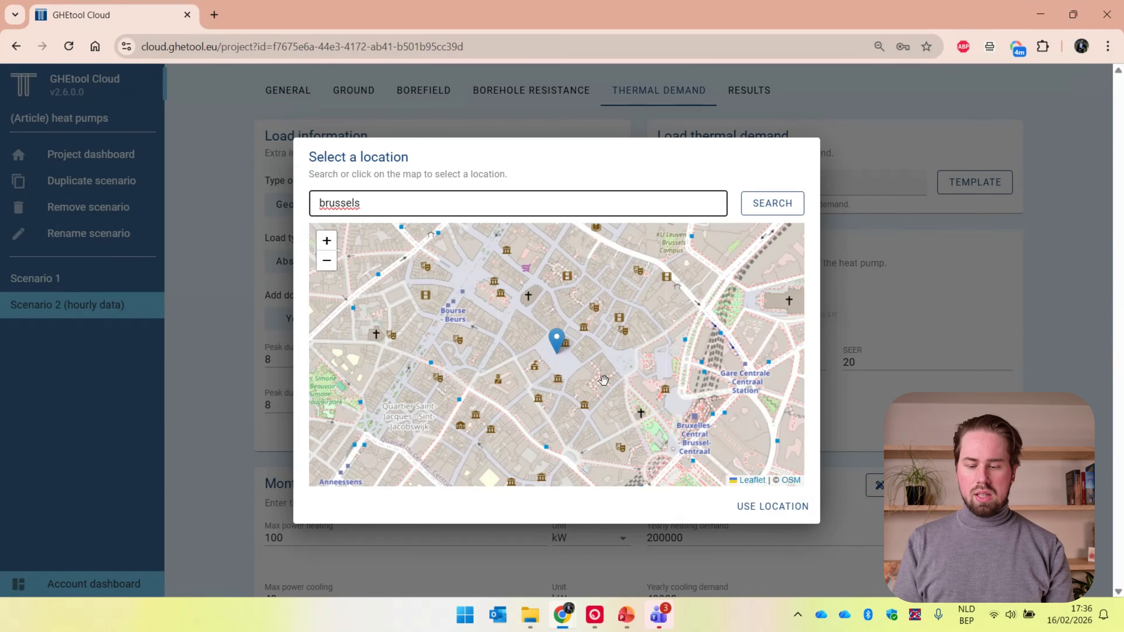
{"action": "left_click", "coordinate": [779, 509]}
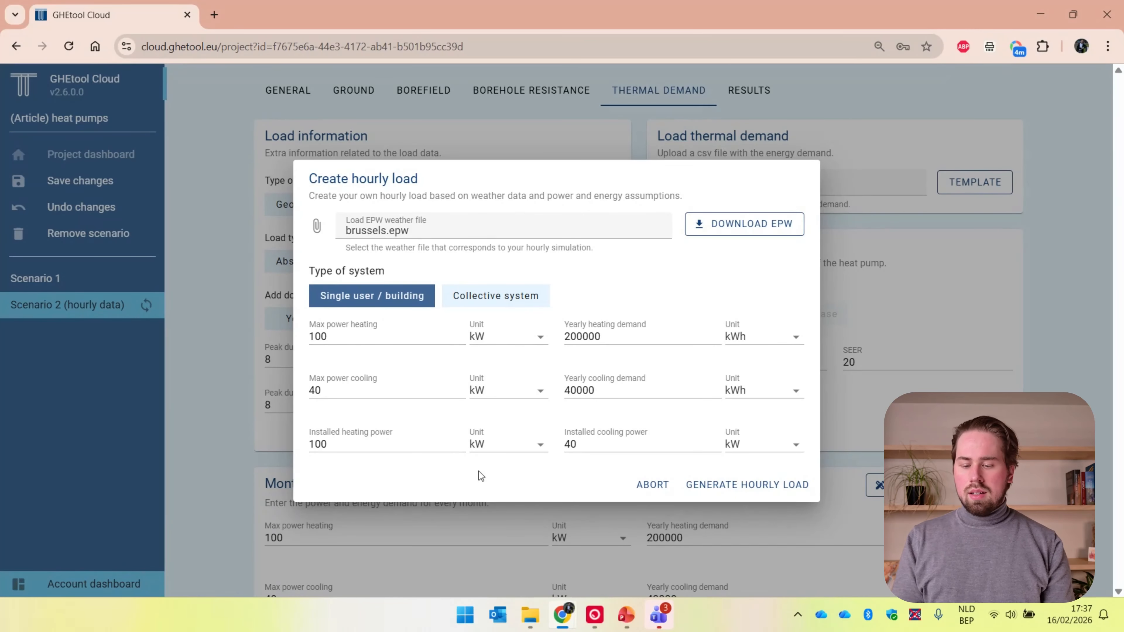
{"action": "left_click", "coordinate": [716, 483]}
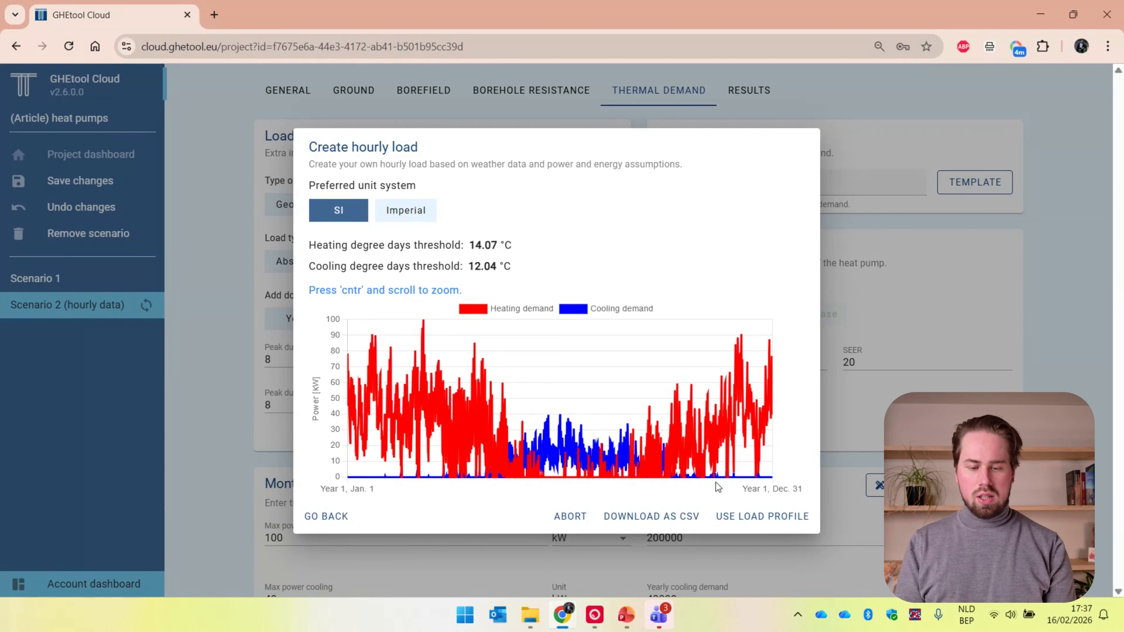
{"action": "left_click", "coordinate": [734, 519]}
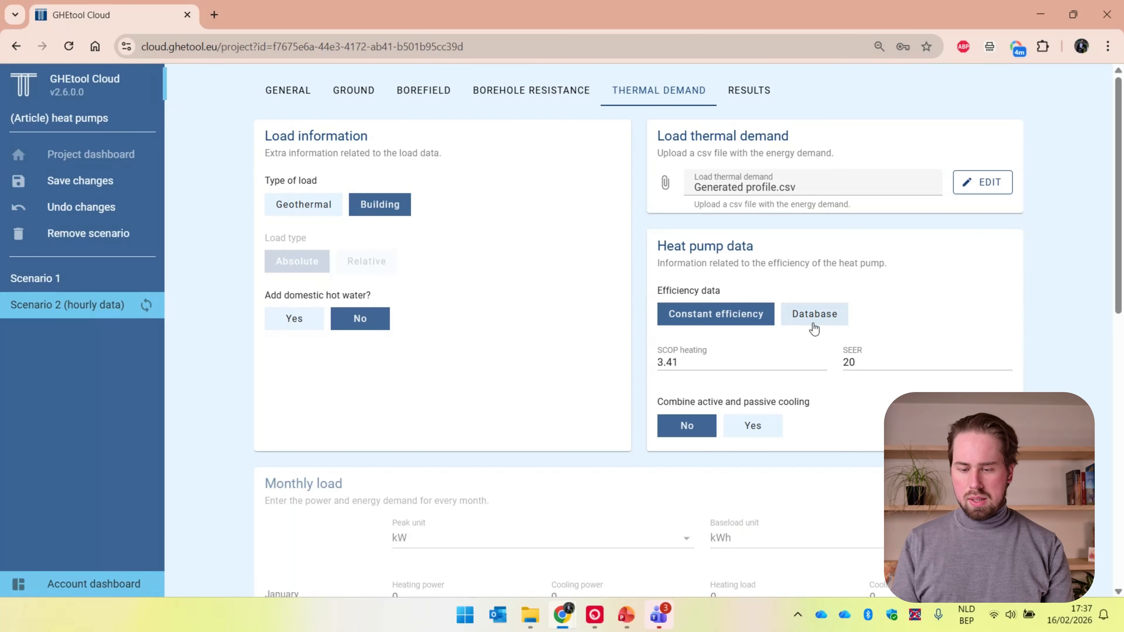
Calculate Scenario 2 (hourly data) with the generated hourly load profile
{"action": "scroll", "coordinate": [814, 328], "scroll_direction": "down", "scroll_amount": 12}
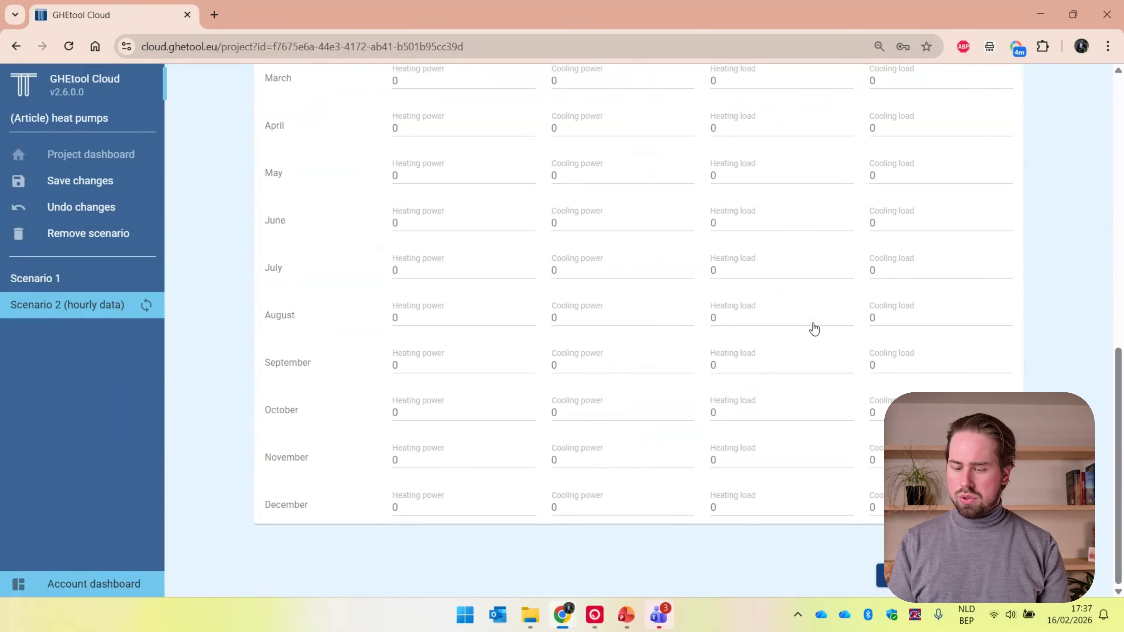
{"action": "left_click", "coordinate": [949, 575]}
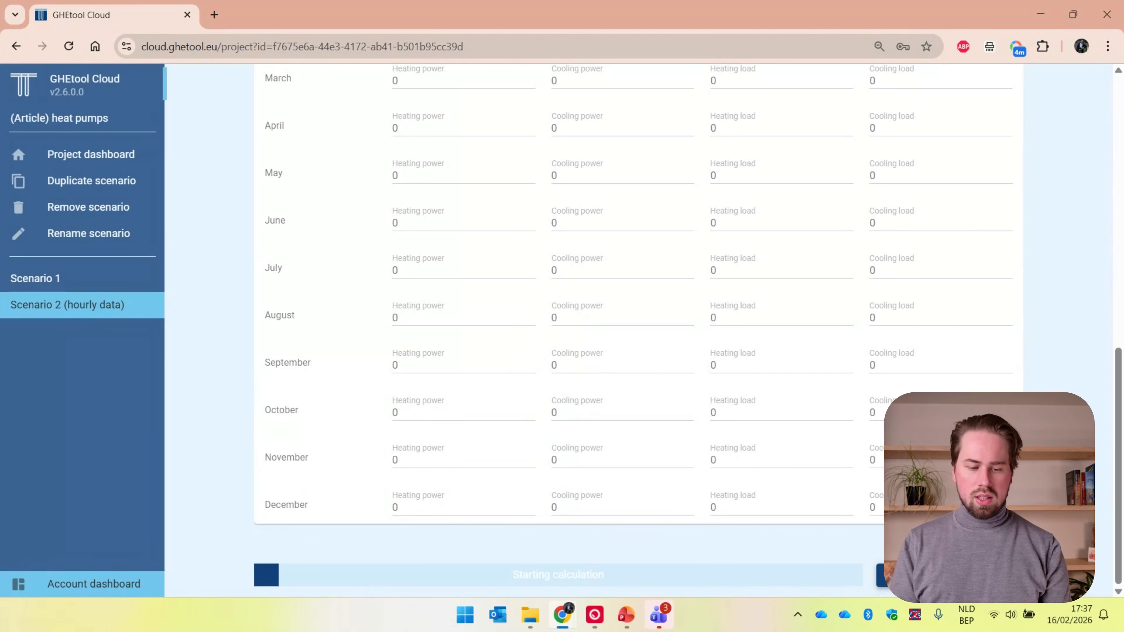
{"action": "scroll", "coordinate": [664, 333], "scroll_direction": "up", "scroll_amount": 9}
Duplicate Scenario 2 (hourly data) and name the copy "Scenario 3 (heat pump)"
{"action": "left_click", "coordinate": [135, 179]}
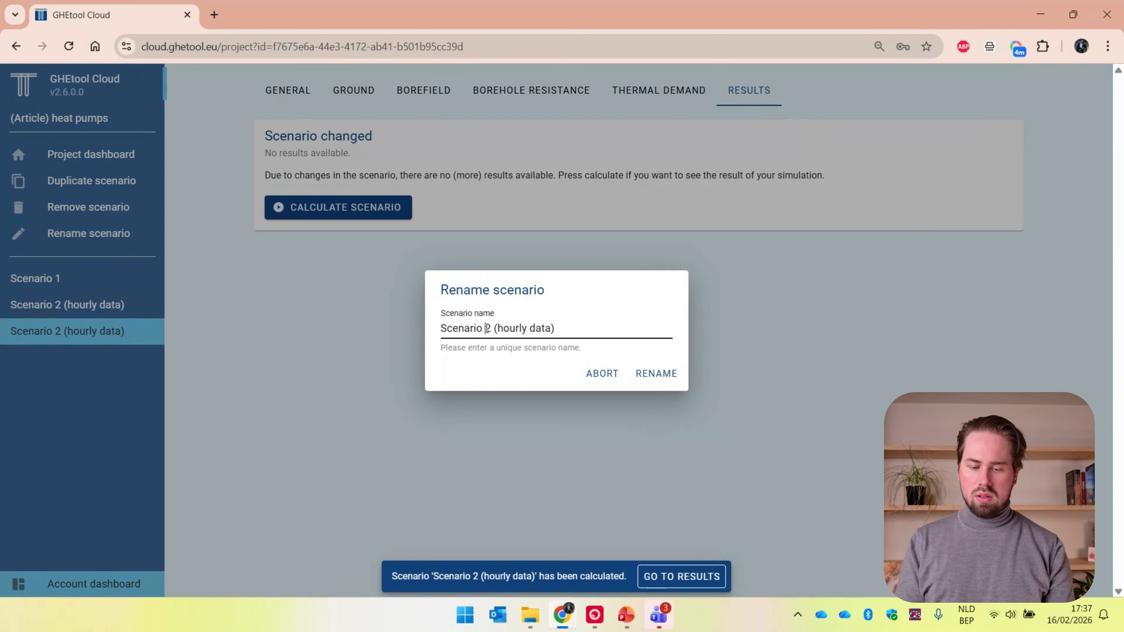
{"action": "left_click_drag", "start_coordinate": [485, 327], "coordinate": [581, 327]}
{"action": "type", "text": "3 ("}
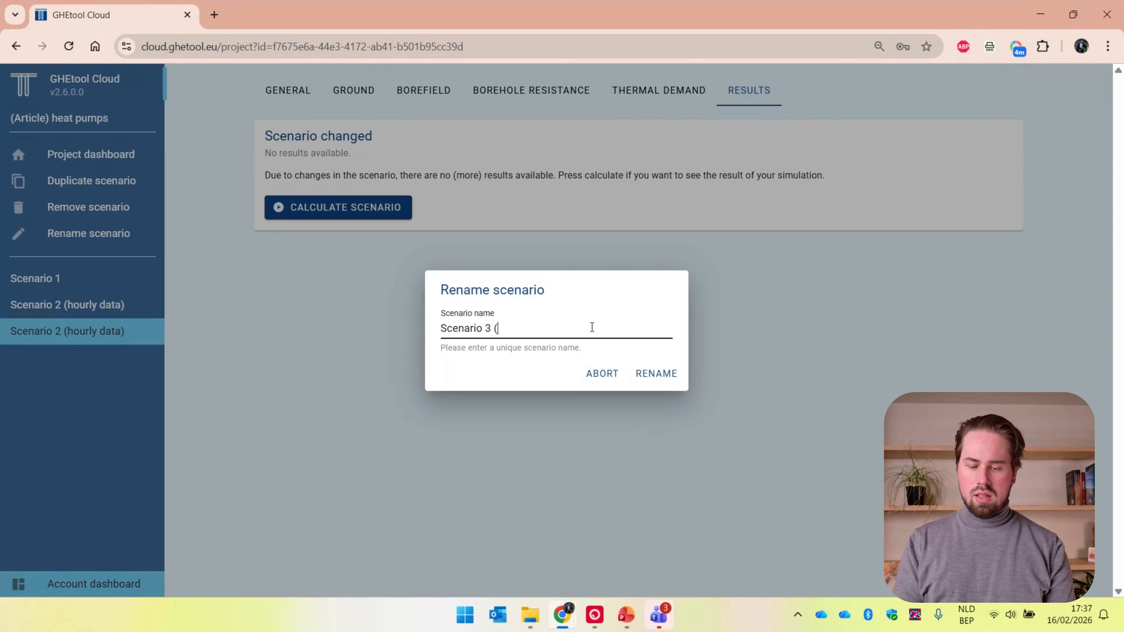
{"action": "type", "text": "heat pump)"}
{"action": "key", "text": "Return"}
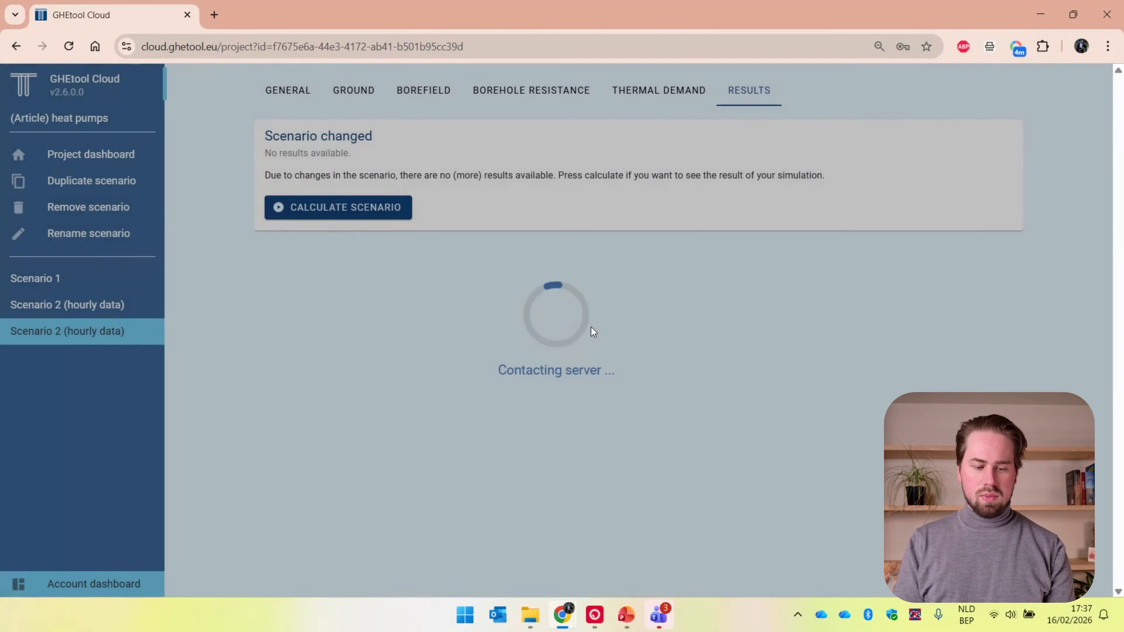
Examine the numerical results and hourly temperature profile of Scenario 2 (hourly data)
{"action": "left_click", "coordinate": [152, 314]}
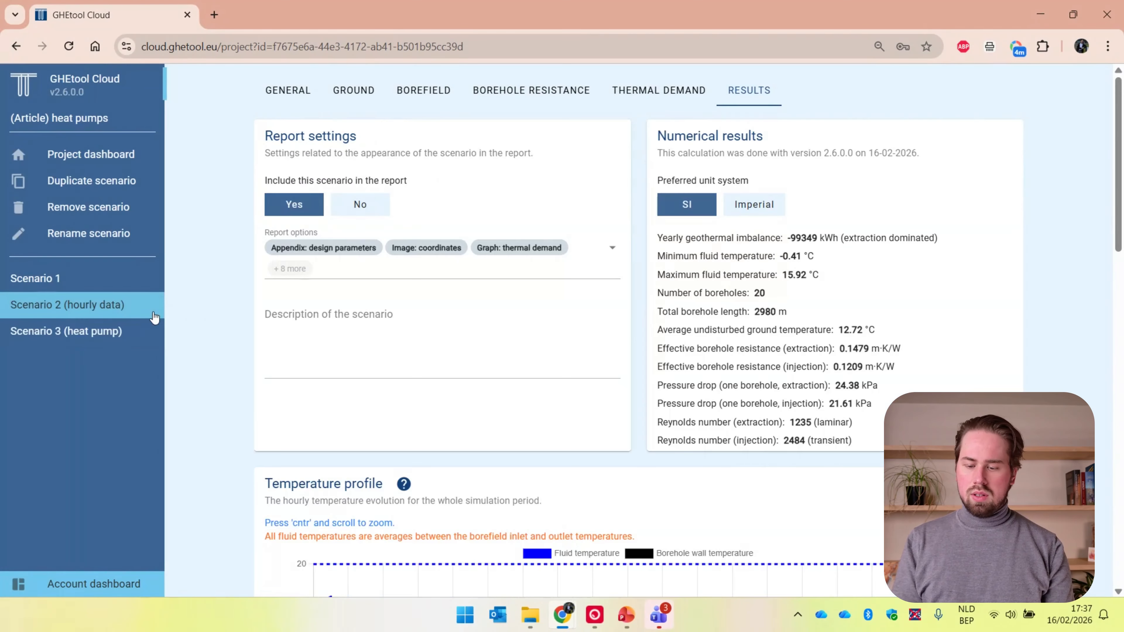
{"action": "scroll", "coordinate": [615, 364], "scroll_direction": "down", "scroll_amount": 4}
{"action": "scroll", "coordinate": [616, 364], "scroll_direction": "down", "scroll_amount": 2}
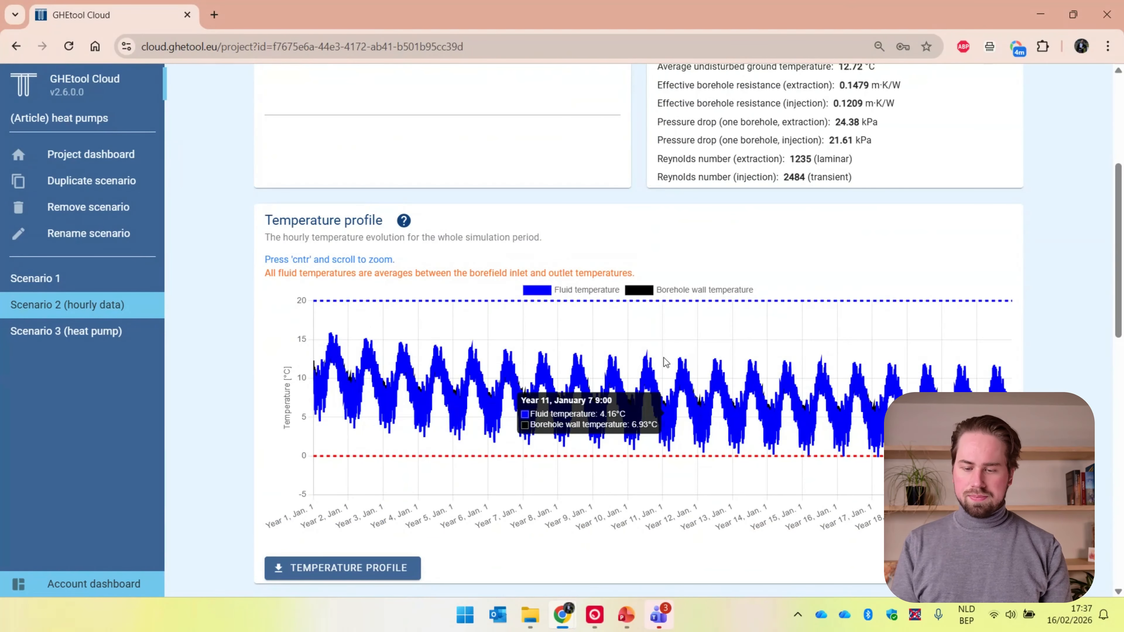
{"action": "scroll", "coordinate": [664, 361], "scroll_direction": "up", "scroll_amount": 6}
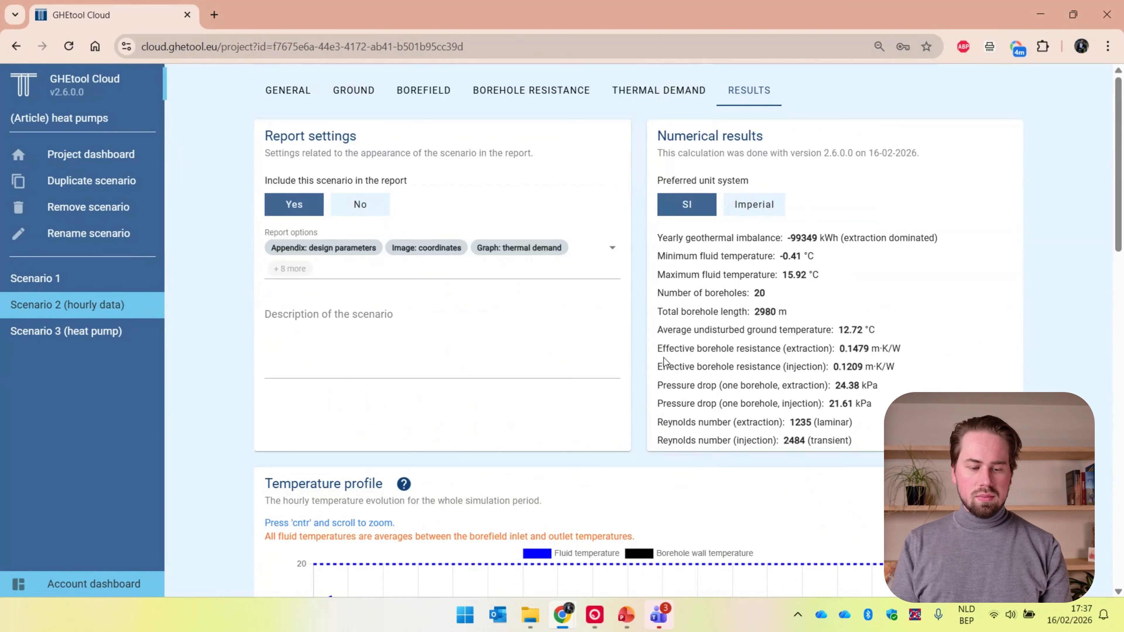
Switch Scenario 3's heat pump efficiency data to Database and add one Enrad - HP500 (modulating 50–111kW) heat pump
{"action": "left_click", "coordinate": [150, 334]}
{"action": "left_click", "coordinate": [639, 108]}
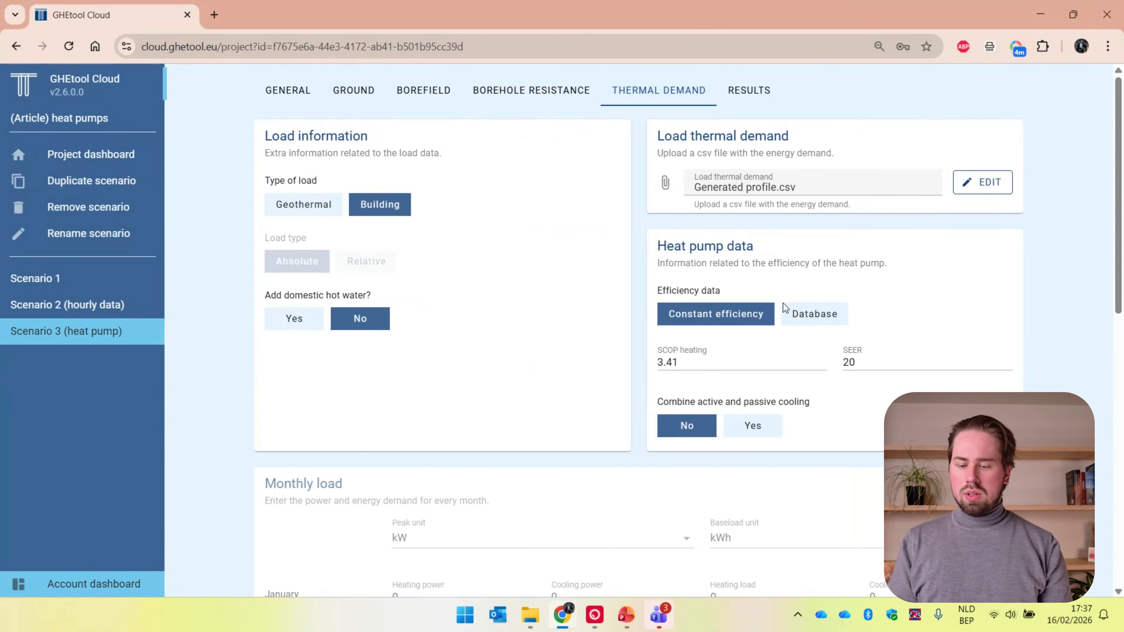
{"action": "left_click", "coordinate": [804, 314]}
{"action": "left_click", "coordinate": [830, 342]}
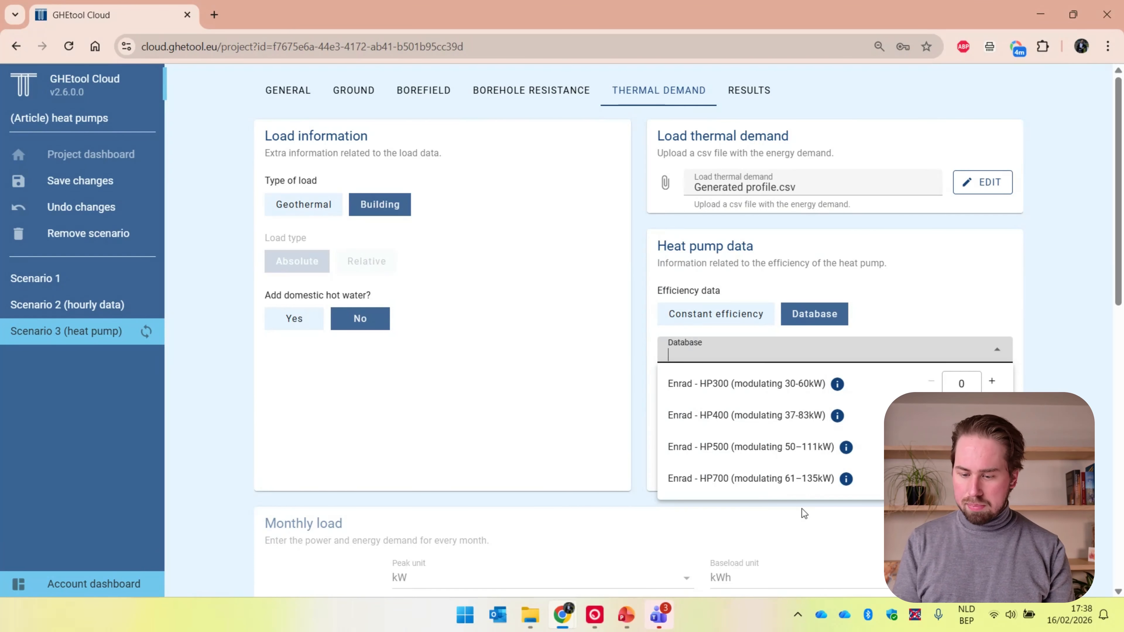
{"action": "left_click", "coordinate": [918, 271]}
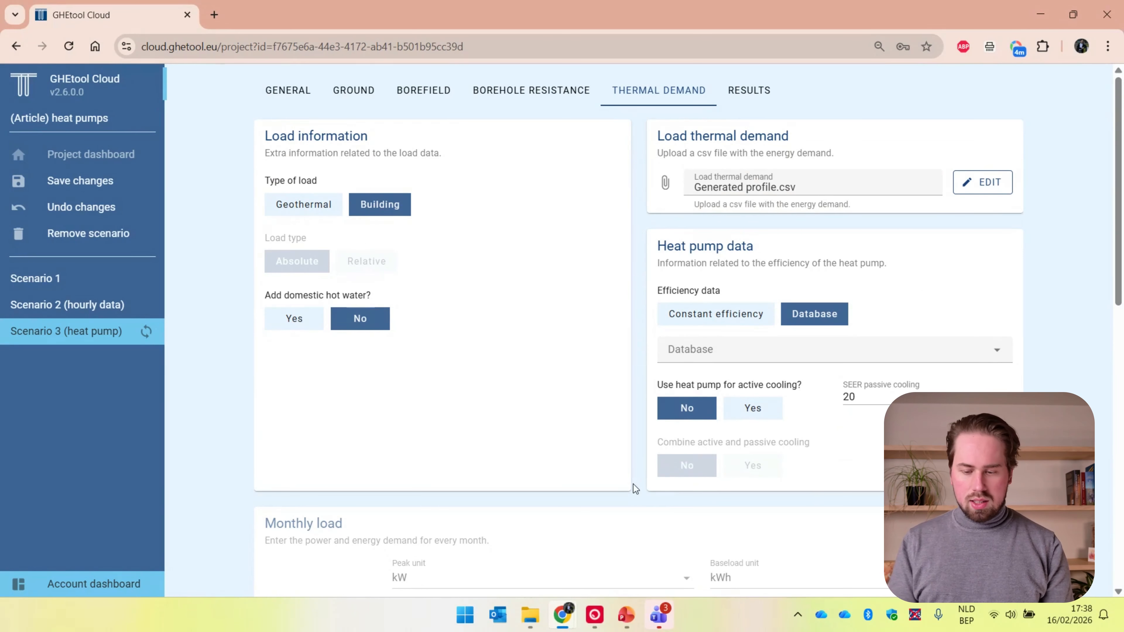
{"action": "left_click", "coordinate": [811, 356]}
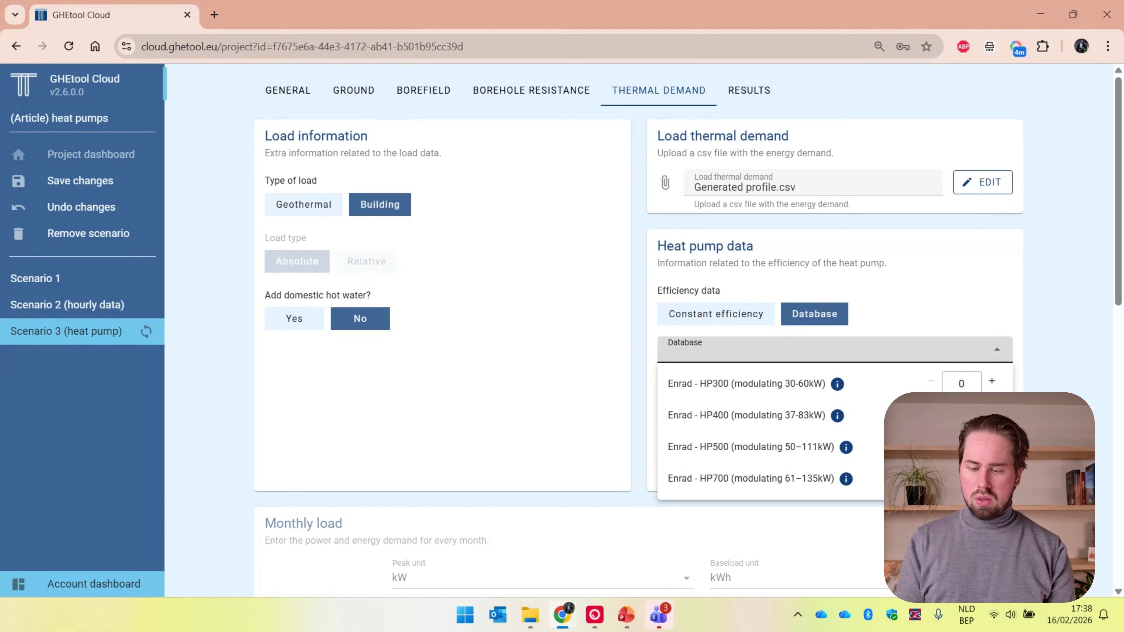
{"action": "left_click", "coordinate": [991, 445]}
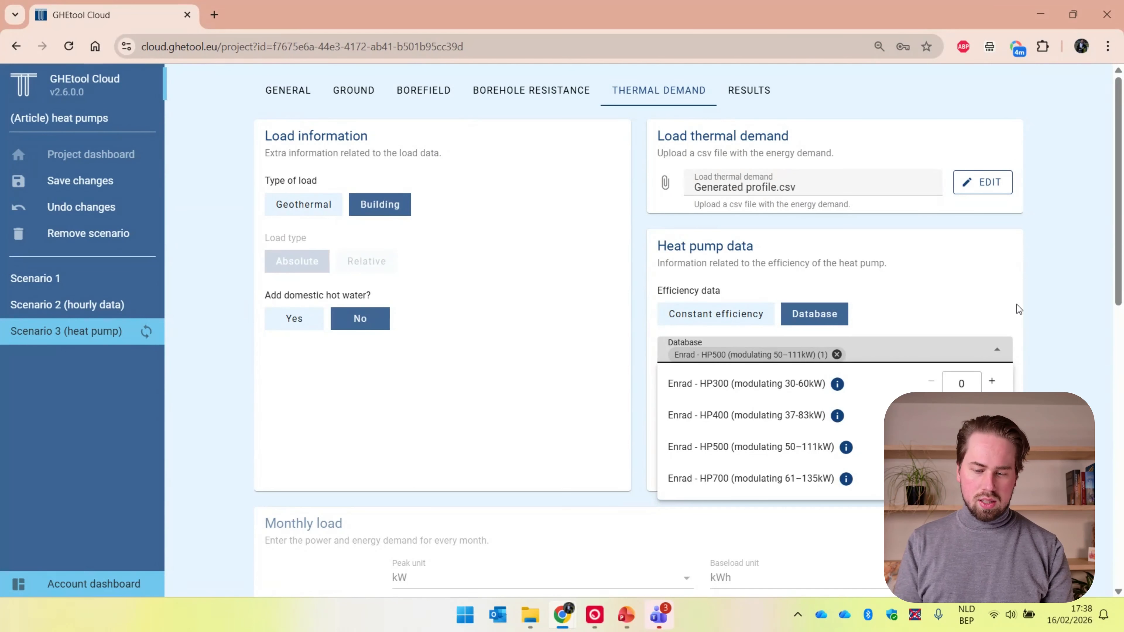
Calculate Scenario 3 (heat pump) with the selected database heat pump
{"action": "key", "text": "Escape"}
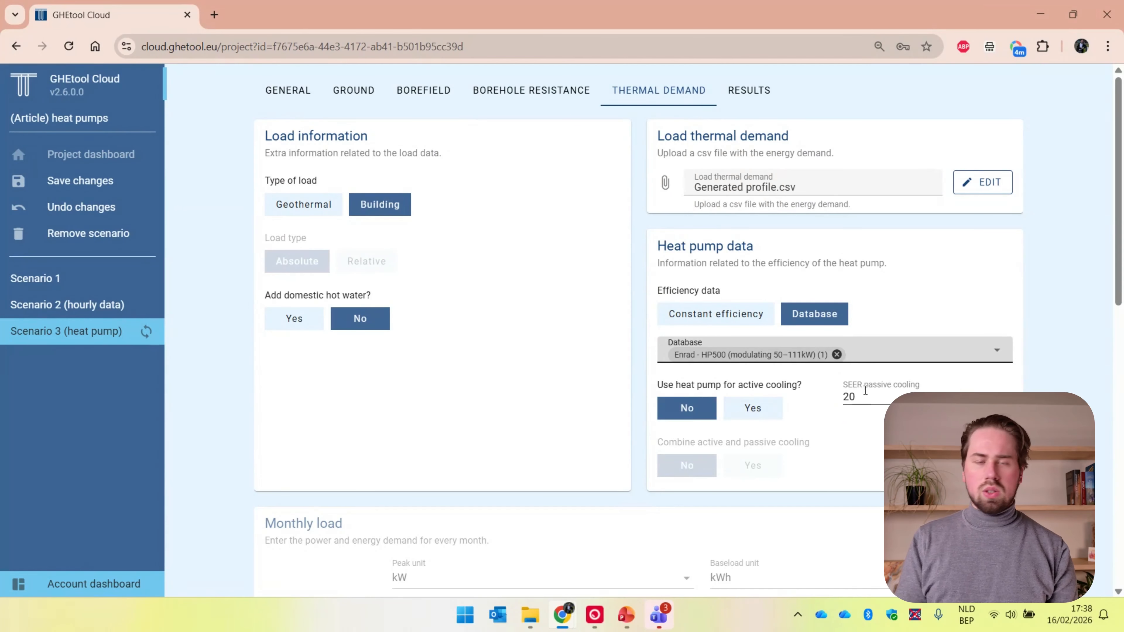
{"action": "scroll", "coordinate": [870, 401], "scroll_direction": "down", "scroll_amount": 10}
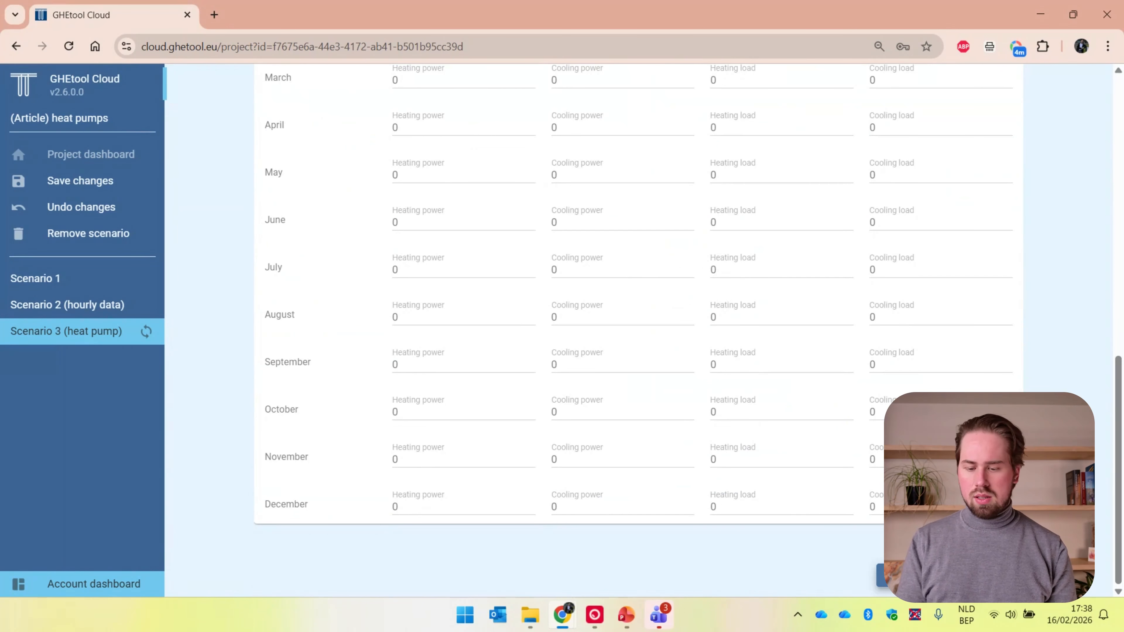
{"action": "left_click", "coordinate": [947, 575]}
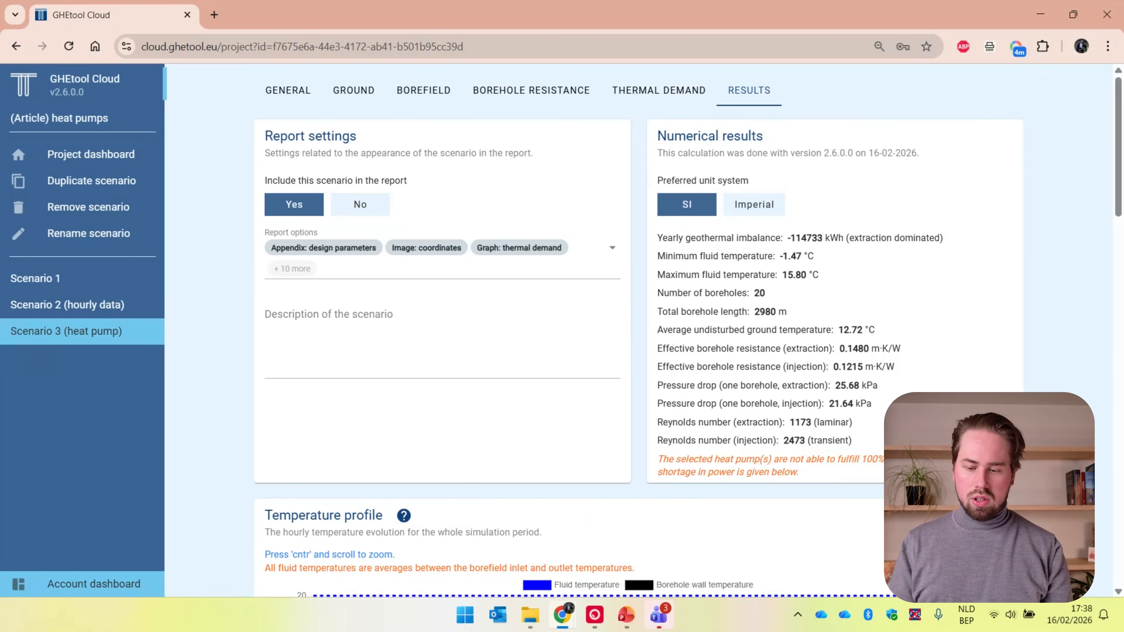
Compare the numerical results of Scenario 3 (heat pump) with those of Scenario 2 (hourly data)
{"action": "scroll", "coordinate": [637, 332], "scroll_direction": "down", "scroll_amount": 4}
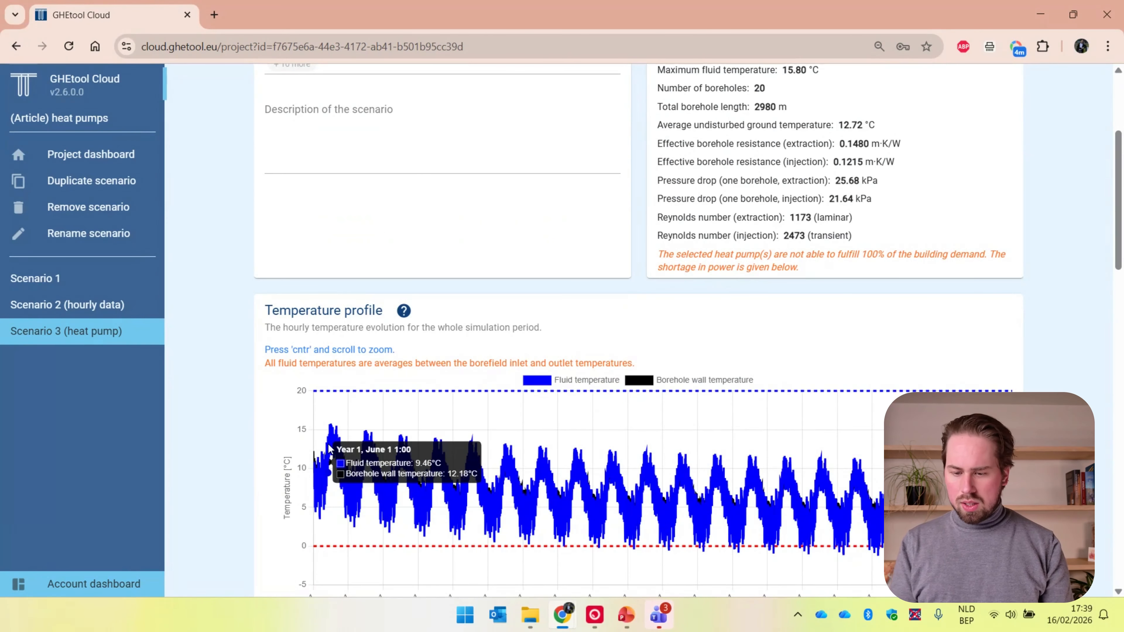
{"action": "scroll", "coordinate": [885, 420], "scroll_direction": "up", "scroll_amount": 3}
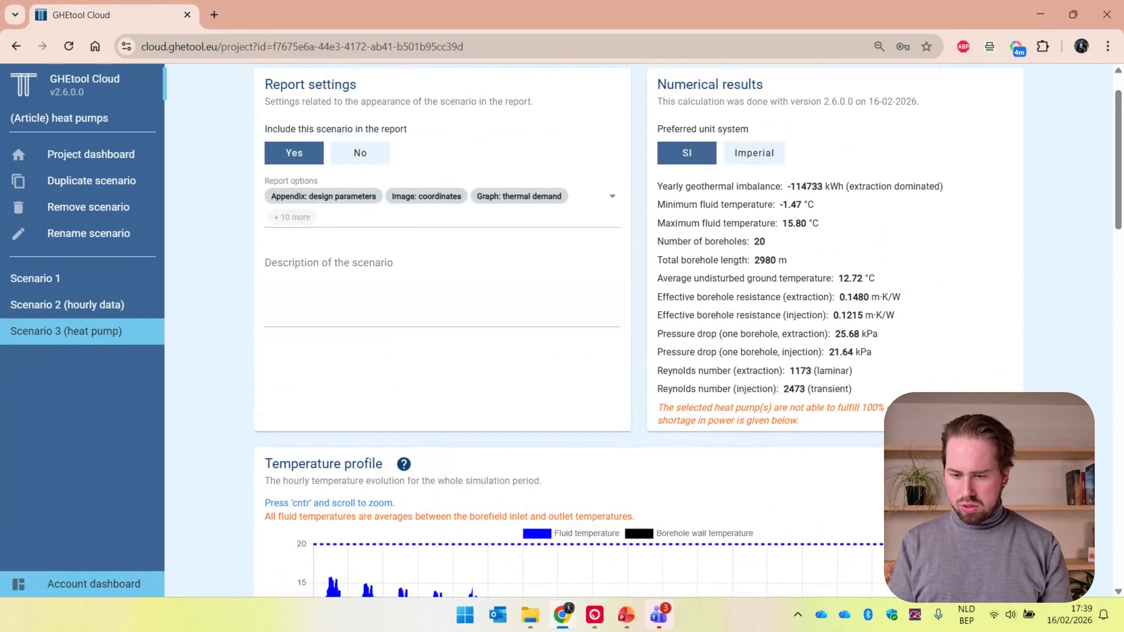
{"action": "left_click", "coordinate": [142, 315]}
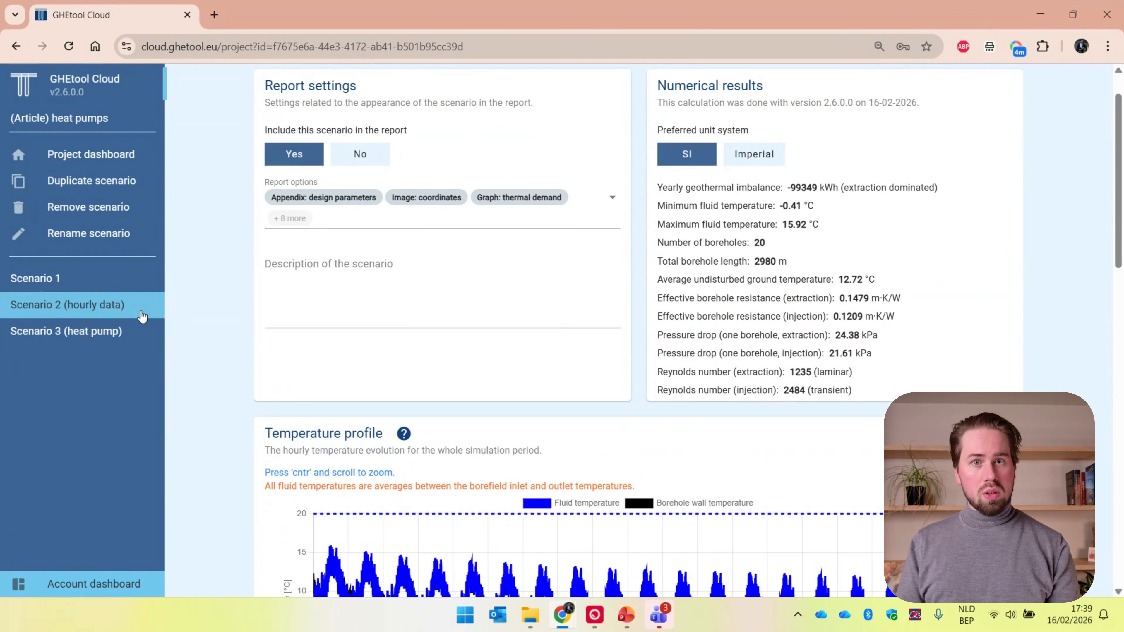
Return to Scenario 3 (heat pump) and examine its average SCOP, yearly heat pump efficiency curve and temperature profile
{"action": "left_click", "coordinate": [132, 334]}
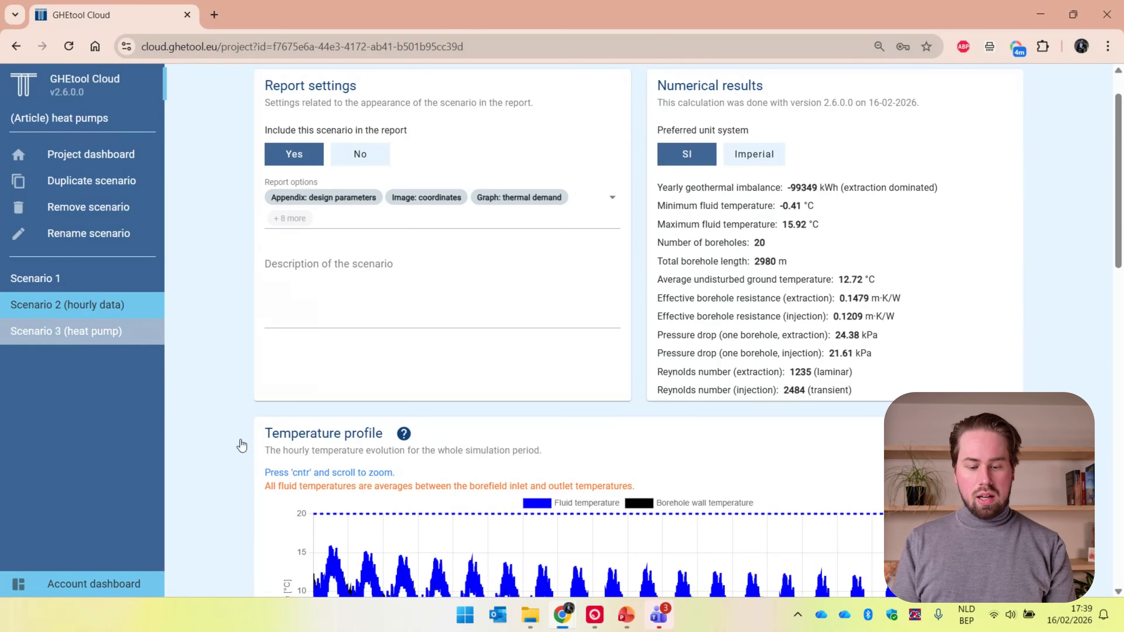
{"action": "scroll", "coordinate": [244, 449], "scroll_direction": "down", "scroll_amount": 8}
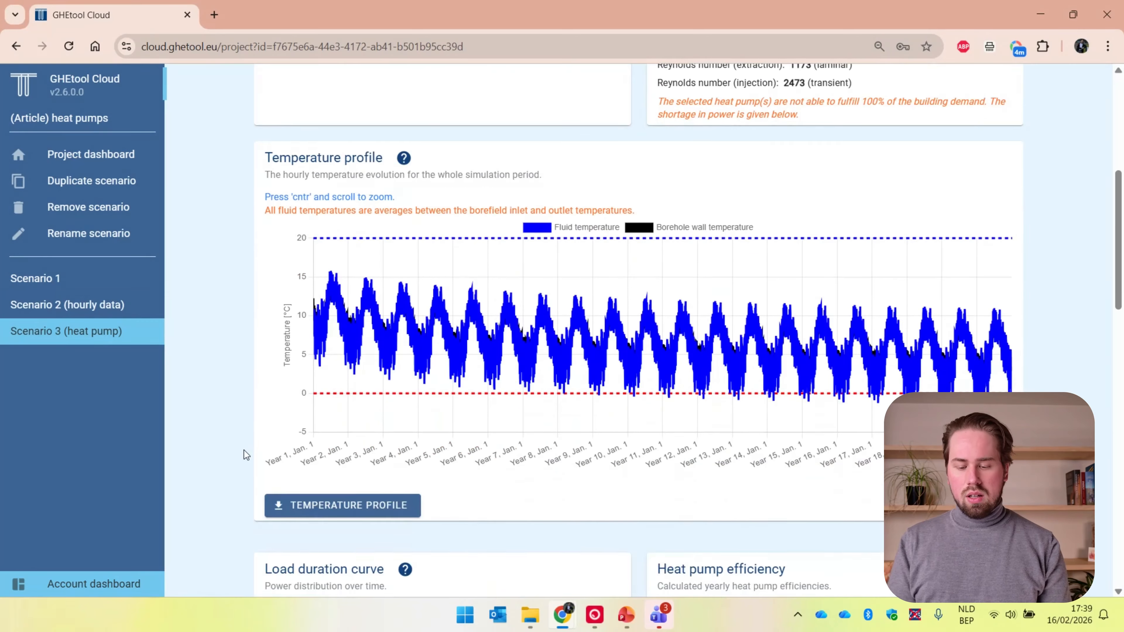
{"action": "scroll", "coordinate": [245, 450], "scroll_direction": "down", "scroll_amount": 5}
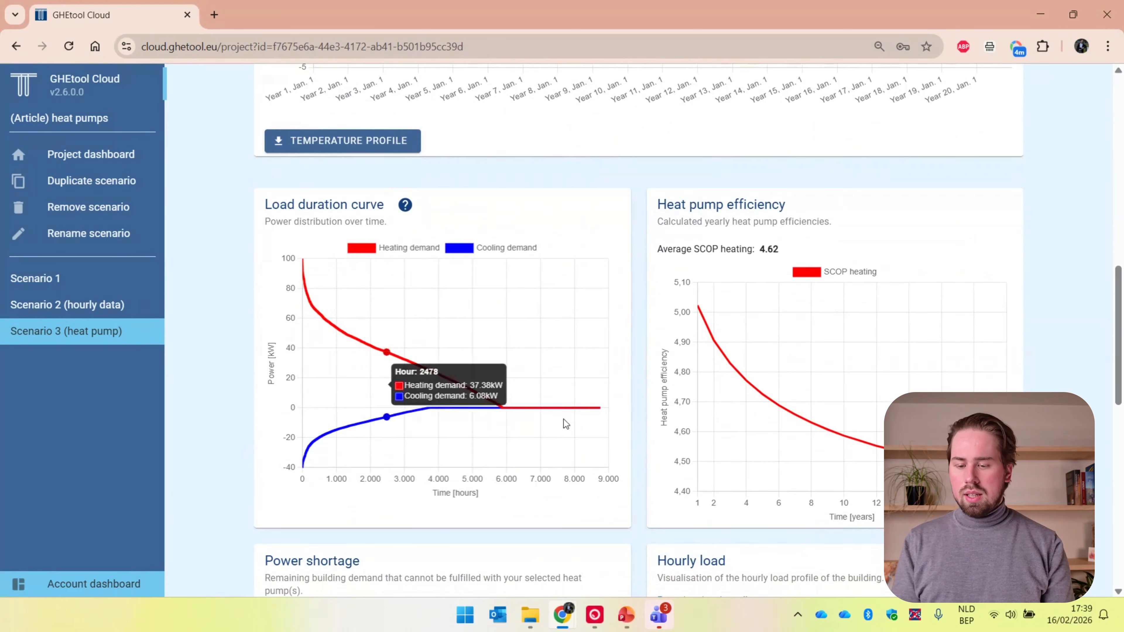
{"action": "double_click", "coordinate": [759, 253]}
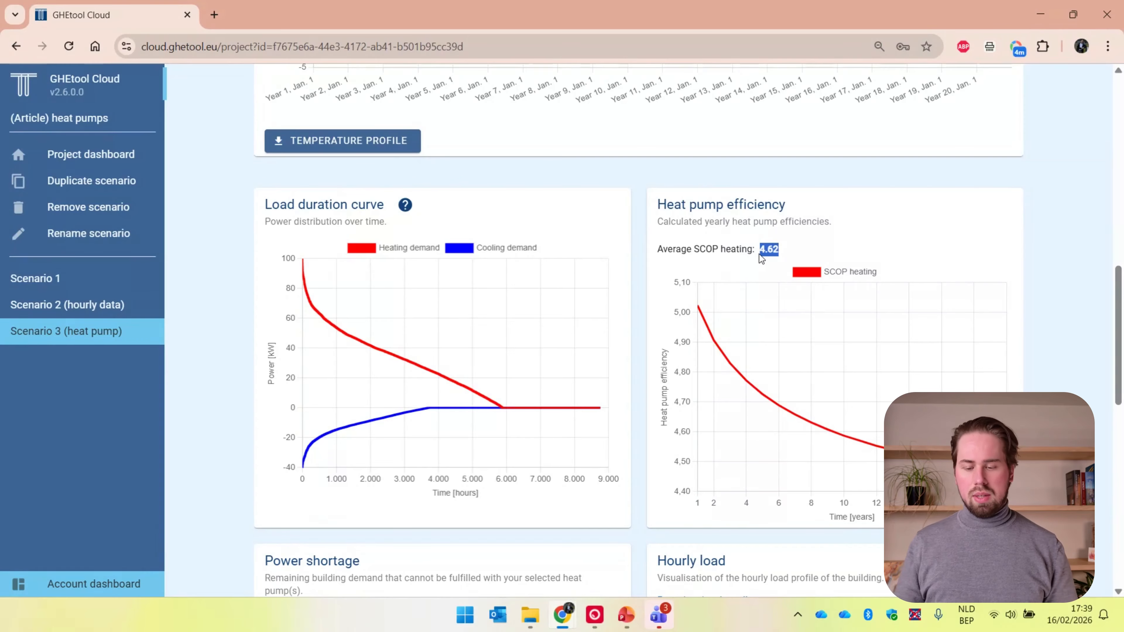
{"action": "mouse_move", "coordinate": [696, 314]}
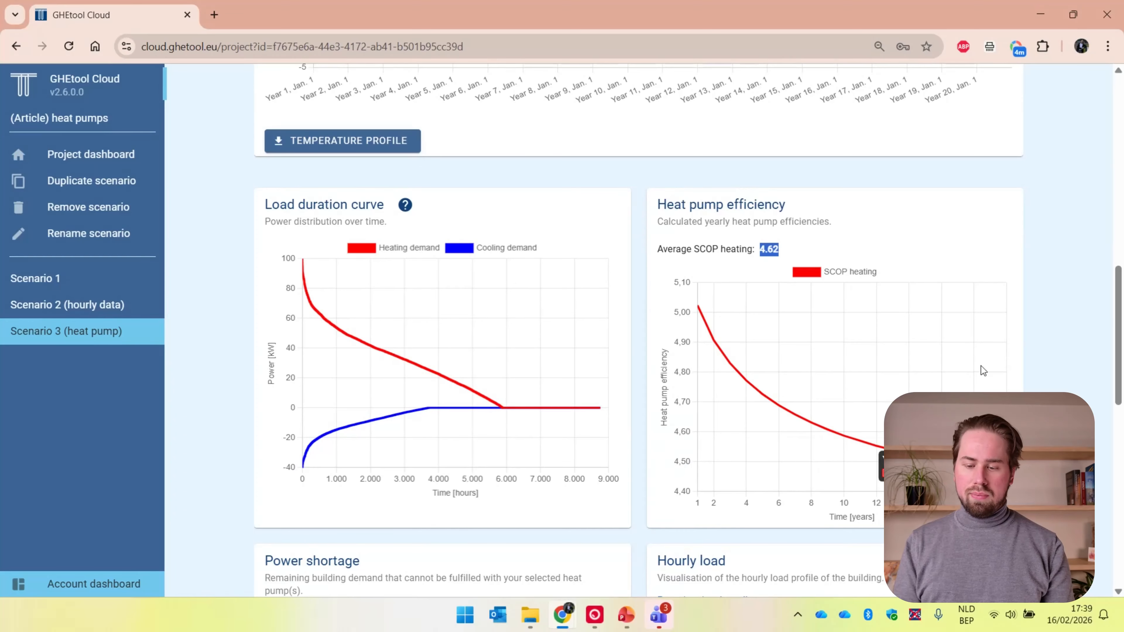
{"action": "scroll", "coordinate": [980, 365], "scroll_direction": "up", "scroll_amount": 5}
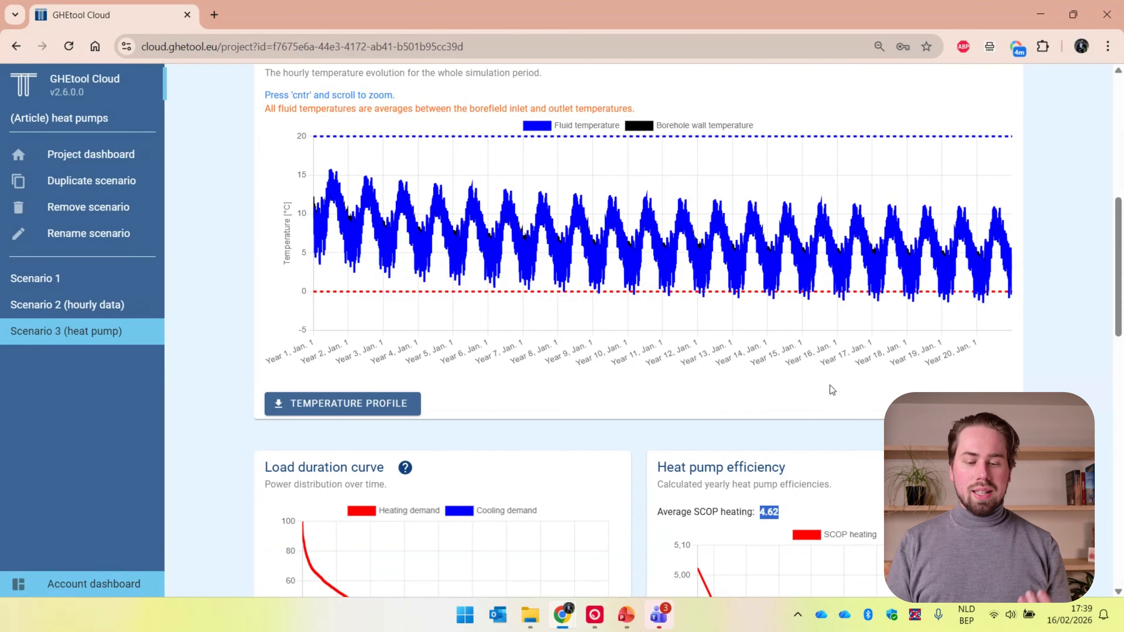
{"action": "mouse_move", "coordinate": [378, 299]}
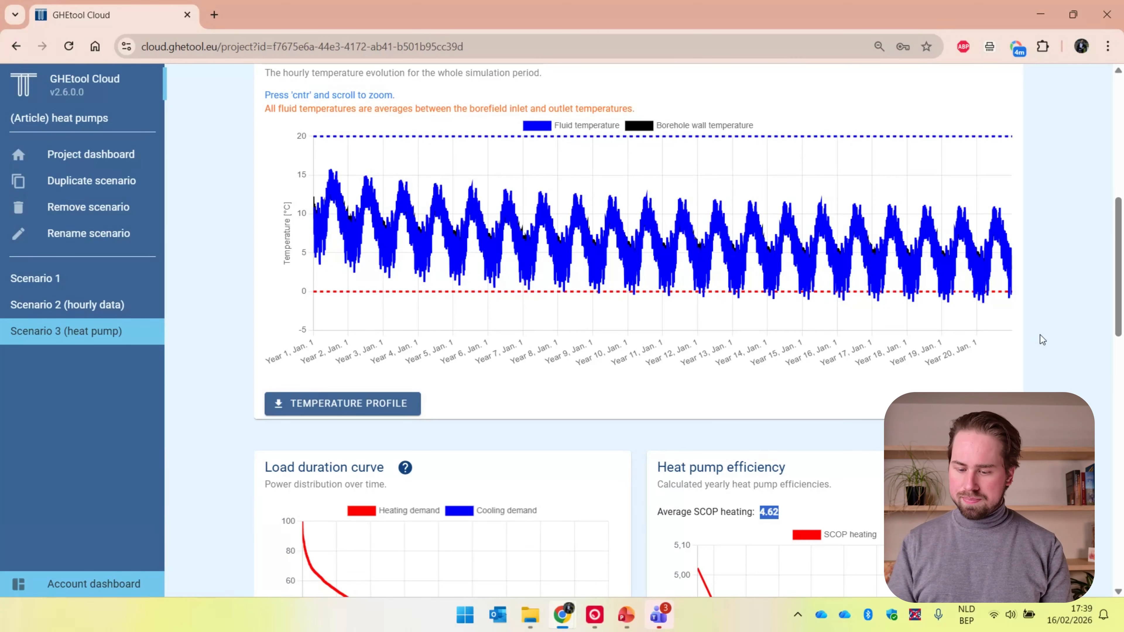
Read Scenario 3's note on unmet building demand and inspect the Power shortage chart, including the year 20 peak up close
{"action": "scroll", "coordinate": [1042, 339], "scroll_direction": "up", "scroll_amount": 6}
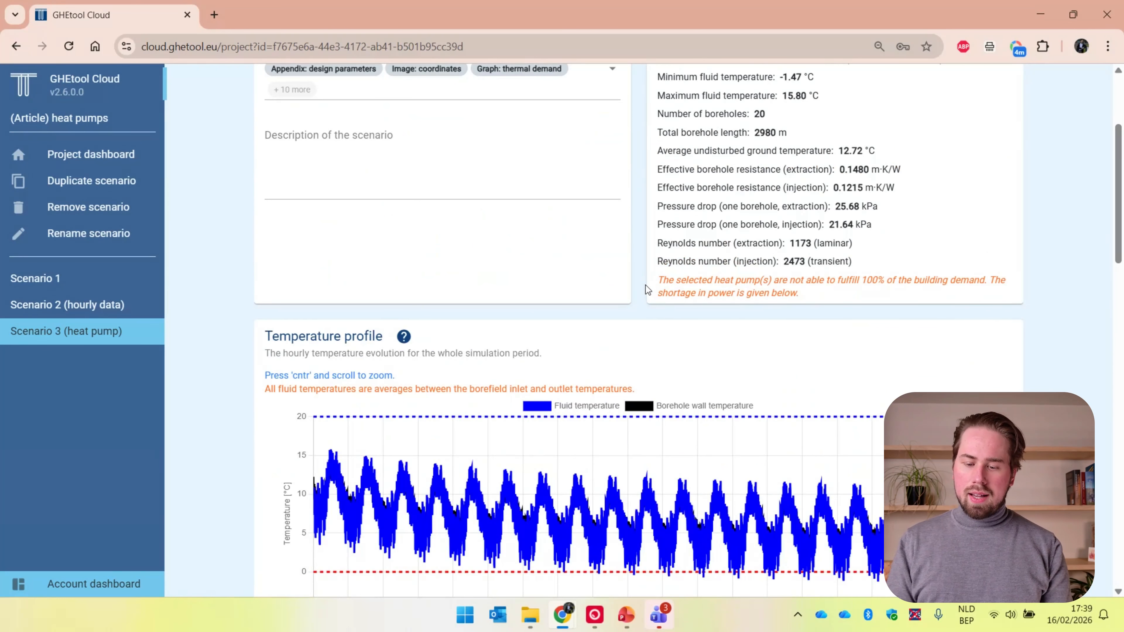
{"action": "left_click_drag", "start_coordinate": [660, 282], "coordinate": [764, 294]}
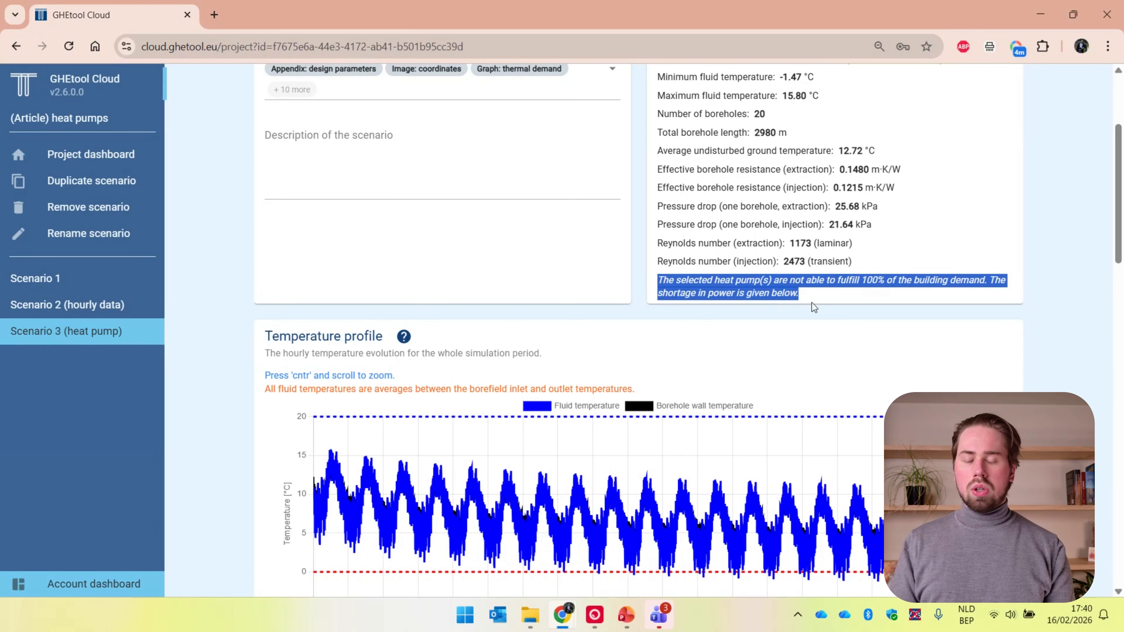
{"action": "left_click", "coordinate": [825, 293]}
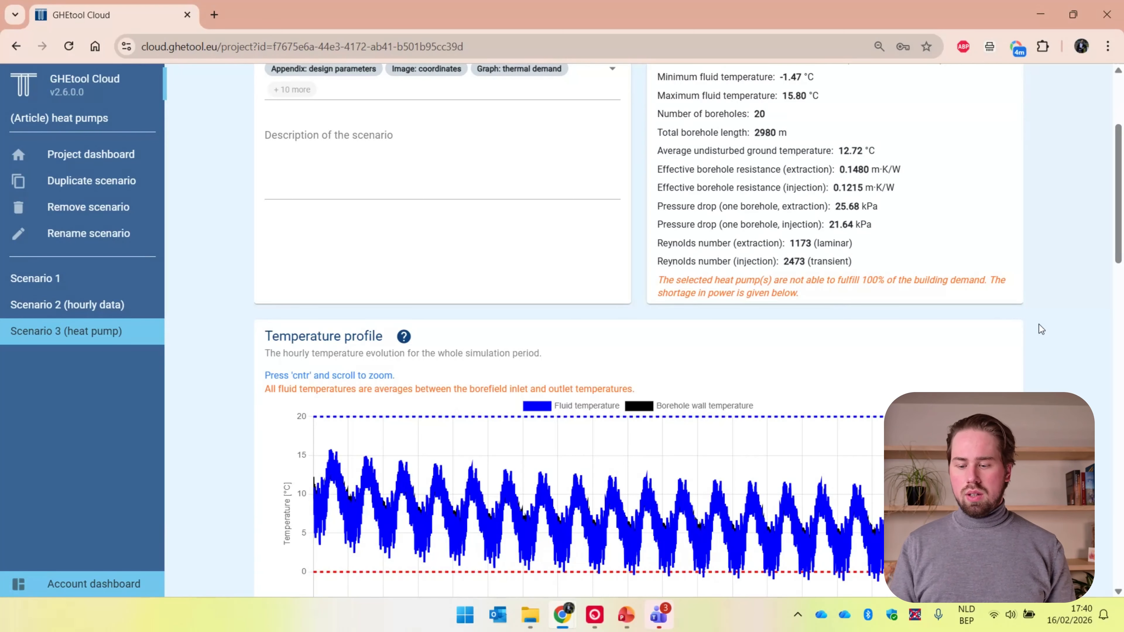
{"action": "scroll", "coordinate": [1039, 325], "scroll_direction": "down", "scroll_amount": 15}
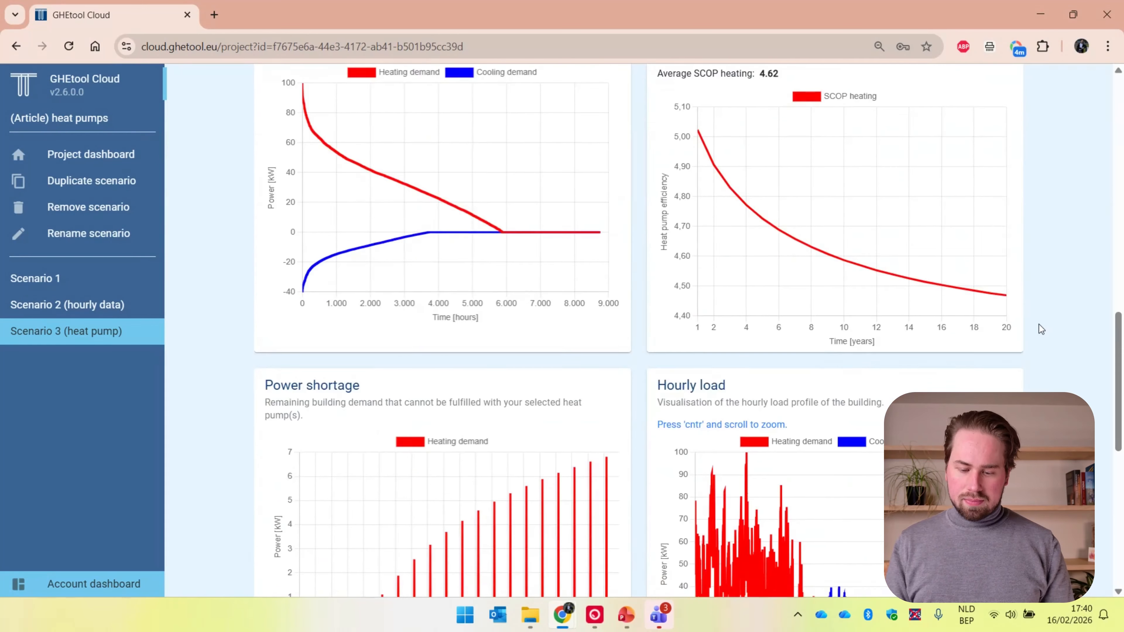
{"action": "scroll", "coordinate": [1039, 324], "scroll_direction": "down", "scroll_amount": 2}
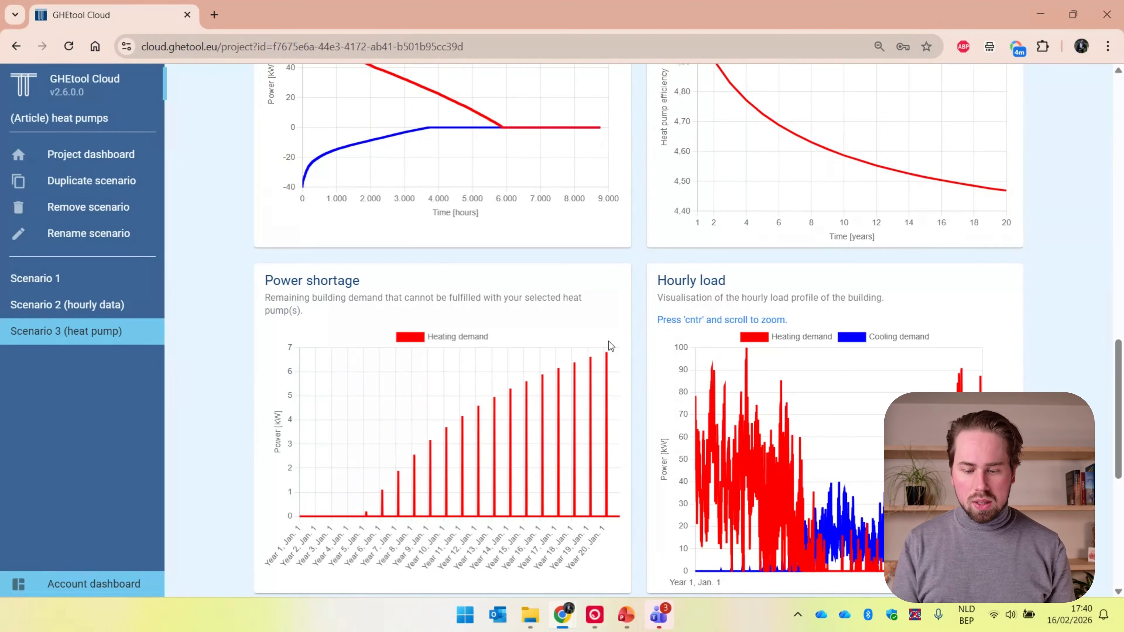
{"action": "scroll", "coordinate": [608, 355], "scroll_direction": "up", "scroll_amount": 5}
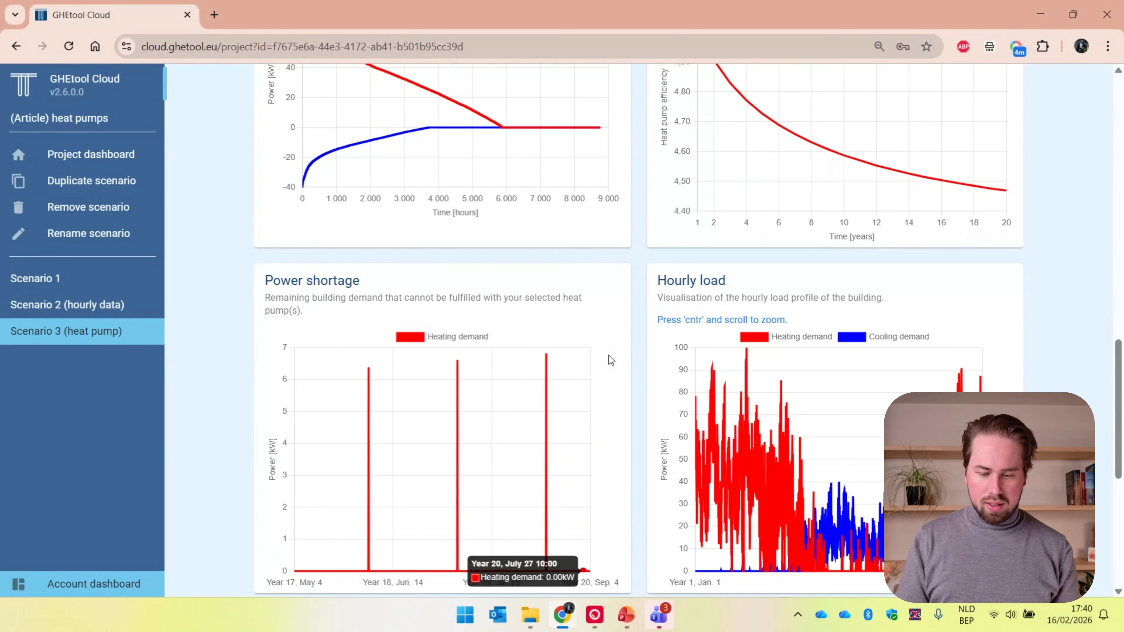
{"action": "scroll", "coordinate": [609, 355], "scroll_direction": "up", "scroll_amount": 3}
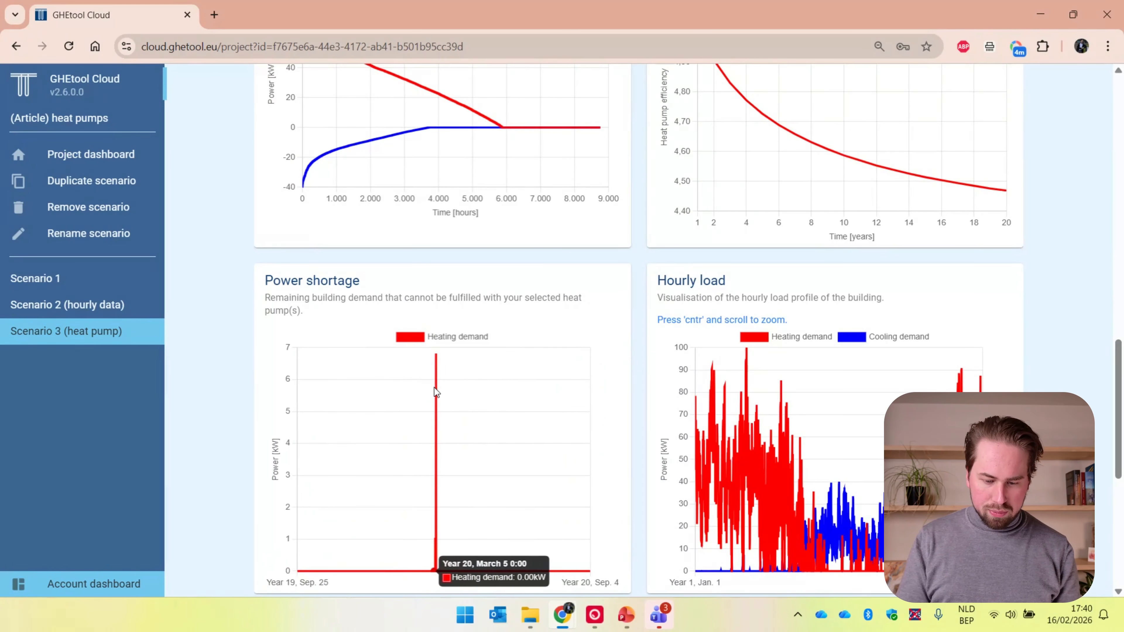
{"action": "scroll", "coordinate": [434, 389], "scroll_direction": "up", "scroll_amount": 6}
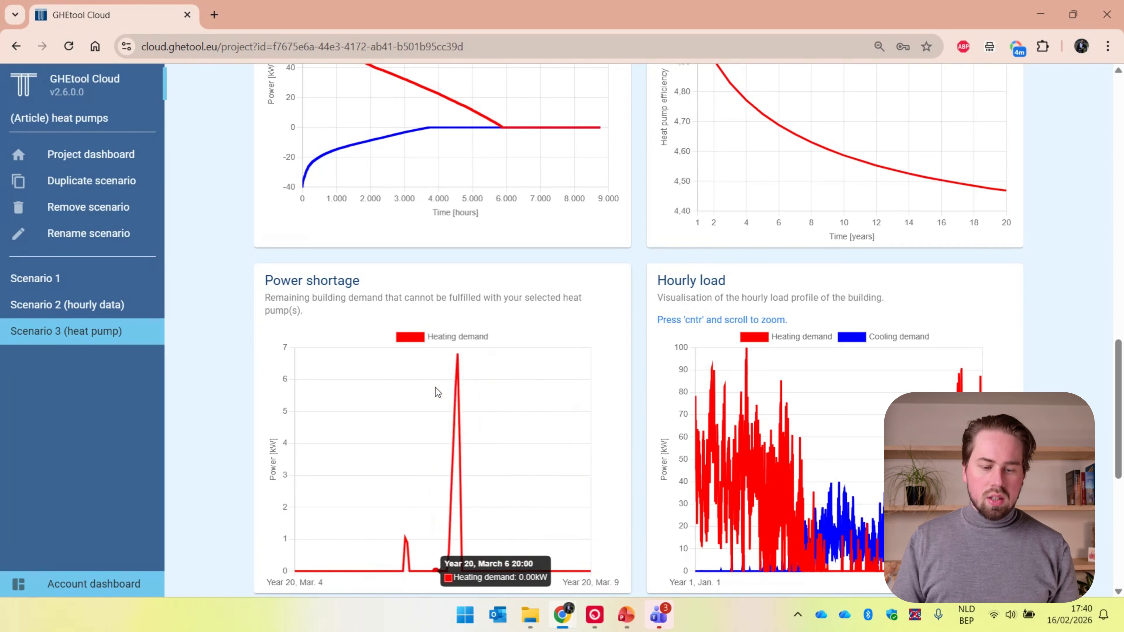
{"action": "scroll", "coordinate": [436, 387], "scroll_direction": "down", "scroll_amount": 1}
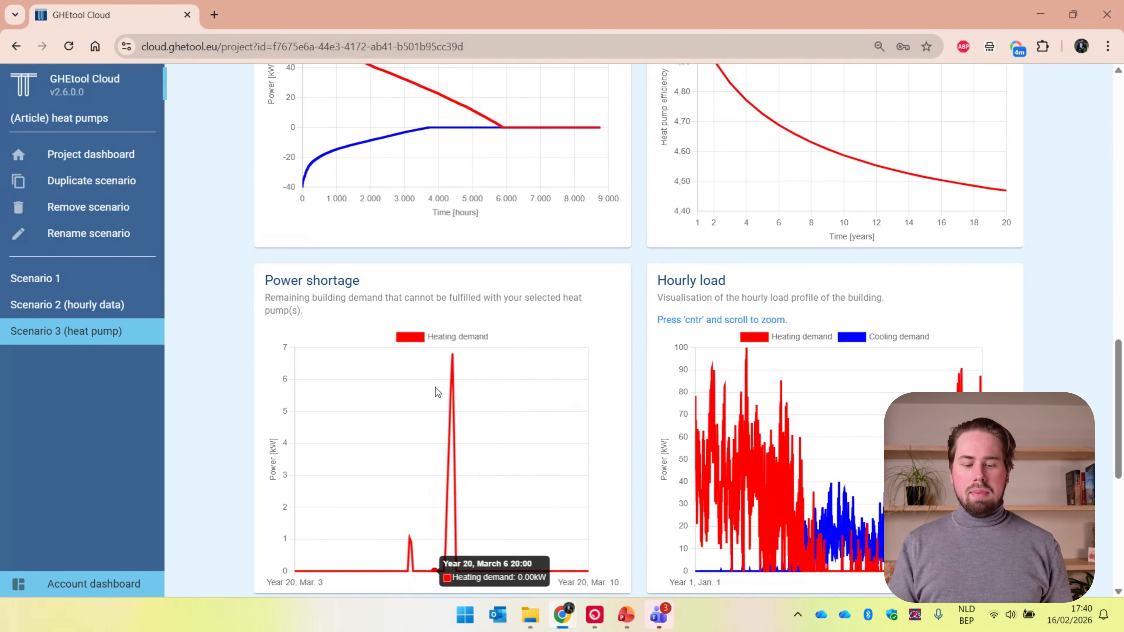
{"action": "scroll", "coordinate": [435, 388], "scroll_direction": "down", "scroll_amount": 4}
{"action": "scroll", "coordinate": [435, 388], "scroll_direction": "down", "scroll_amount": 7}
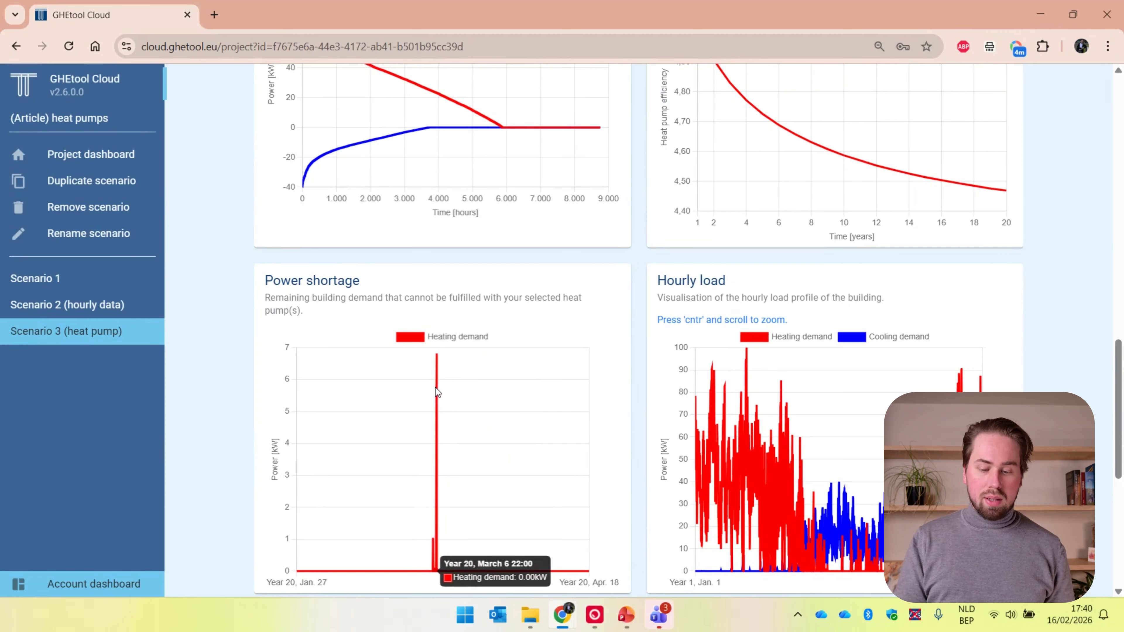
{"action": "scroll", "coordinate": [436, 388], "scroll_direction": "down", "scroll_amount": 5}
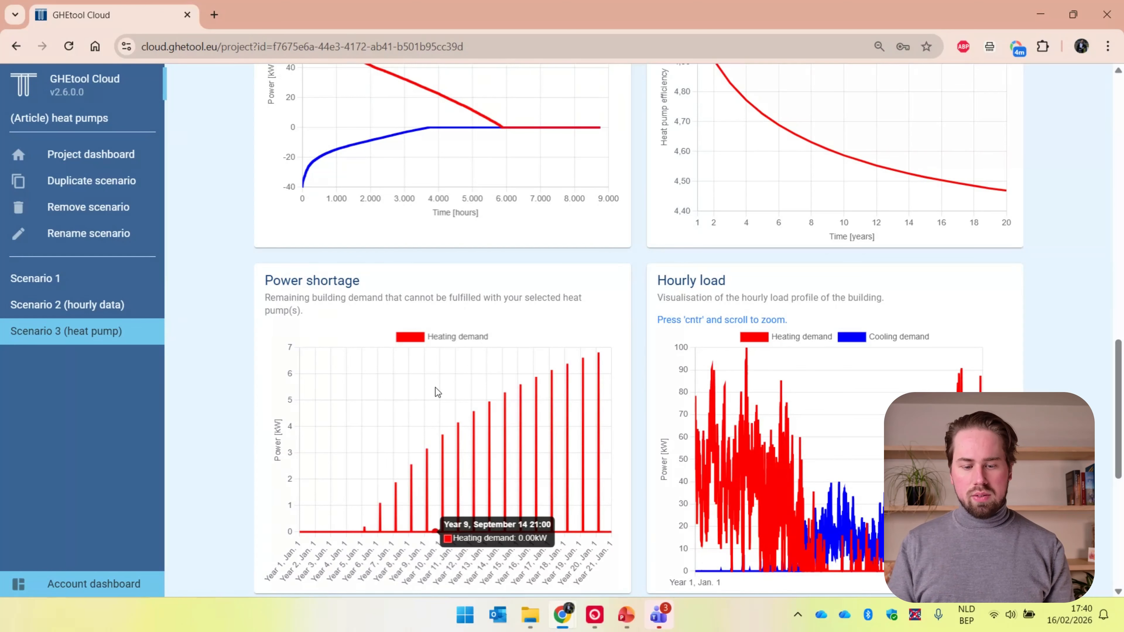
Duplicate Scenario 3 (heat pump) and name the copy "Scenario 4 (2xhp)"
{"action": "scroll", "coordinate": [251, 285], "scroll_direction": "up", "scroll_amount": 3}
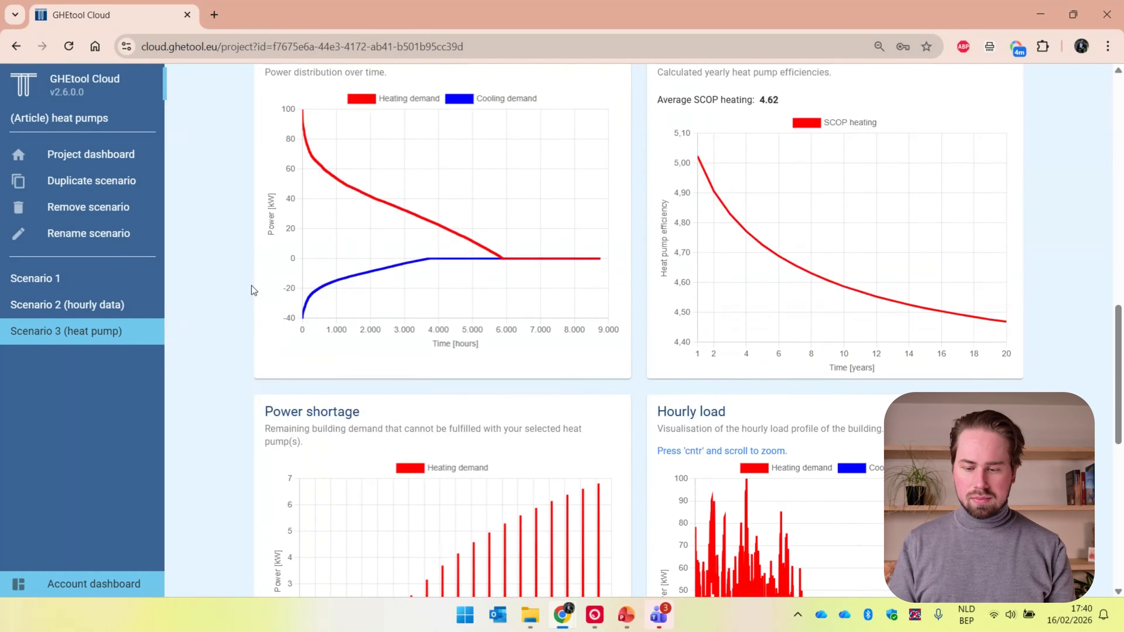
{"action": "scroll", "coordinate": [251, 291], "scroll_direction": "up", "scroll_amount": 8}
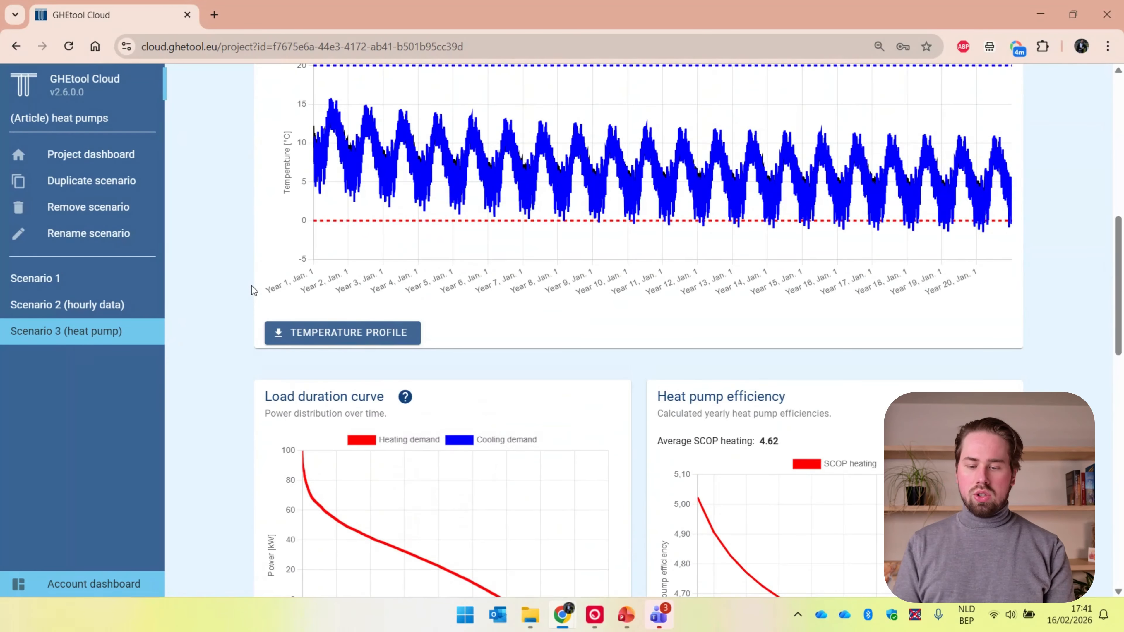
{"action": "scroll", "coordinate": [252, 286], "scroll_direction": "up", "scroll_amount": 12}
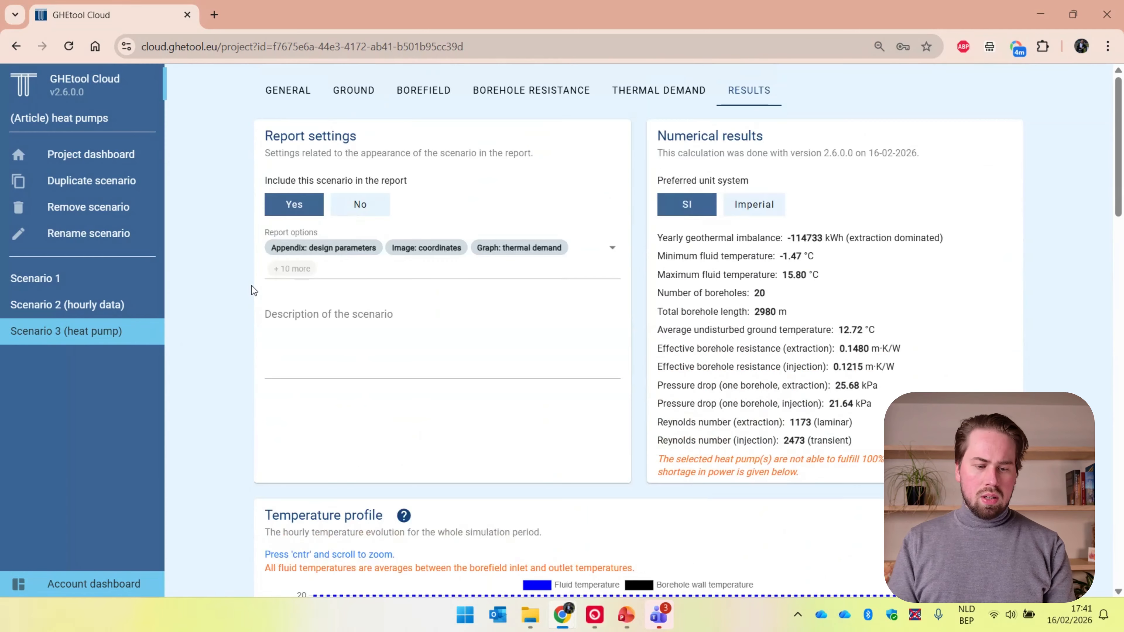
{"action": "left_click", "coordinate": [99, 179]}
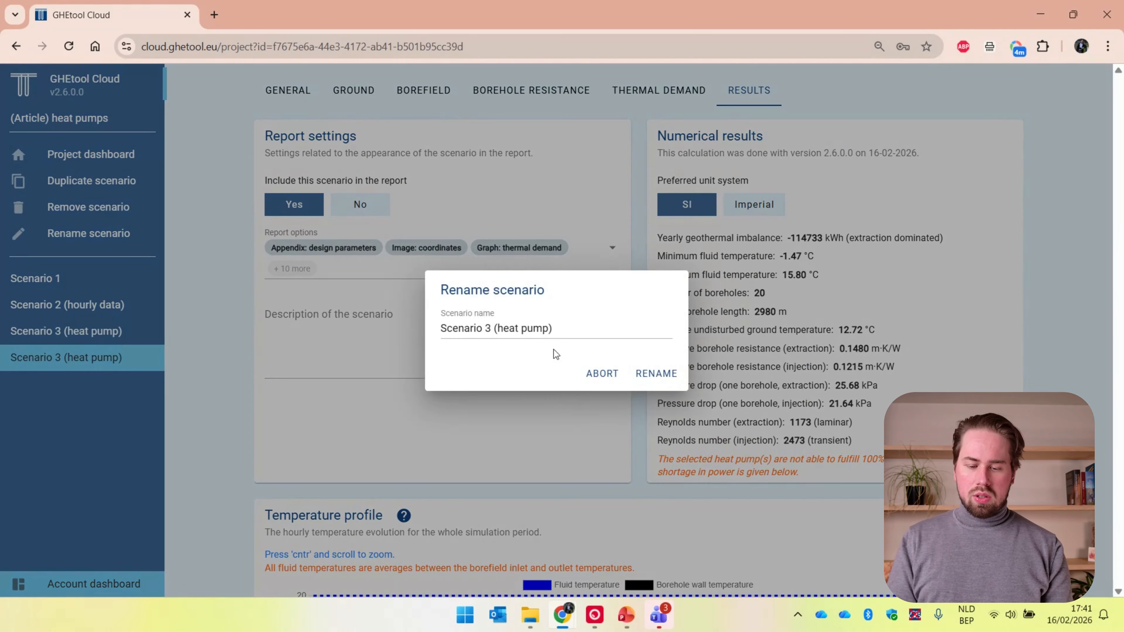
{"action": "left_click", "coordinate": [492, 329]}
{"action": "key", "text": "BackSpace"}
{"action": "type", "text": "4"}
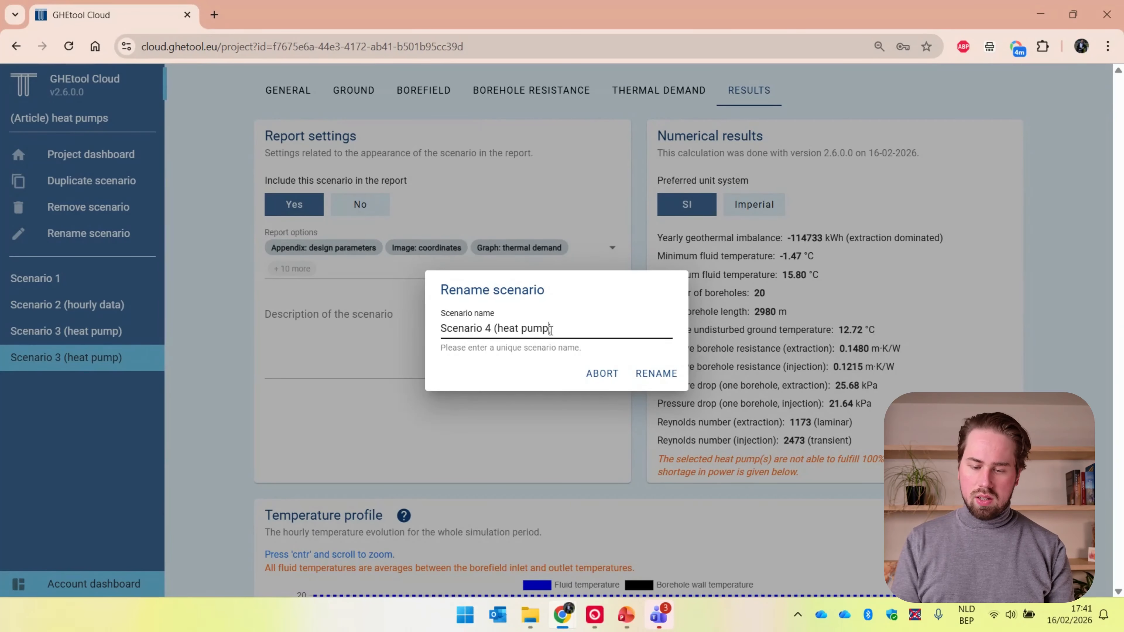
{"action": "key", "text": "BackSpace"}
{"action": "key", "text": "BackSpace"}
{"action": "key", "text": "BackSpace"}
{"action": "key", "text": "BackSpace"}
{"action": "key", "text": "BackSpace"}
{"action": "key", "text": "BackSpace"}
{"action": "key", "text": "BackSpace"}
{"action": "type", "text": "2"}
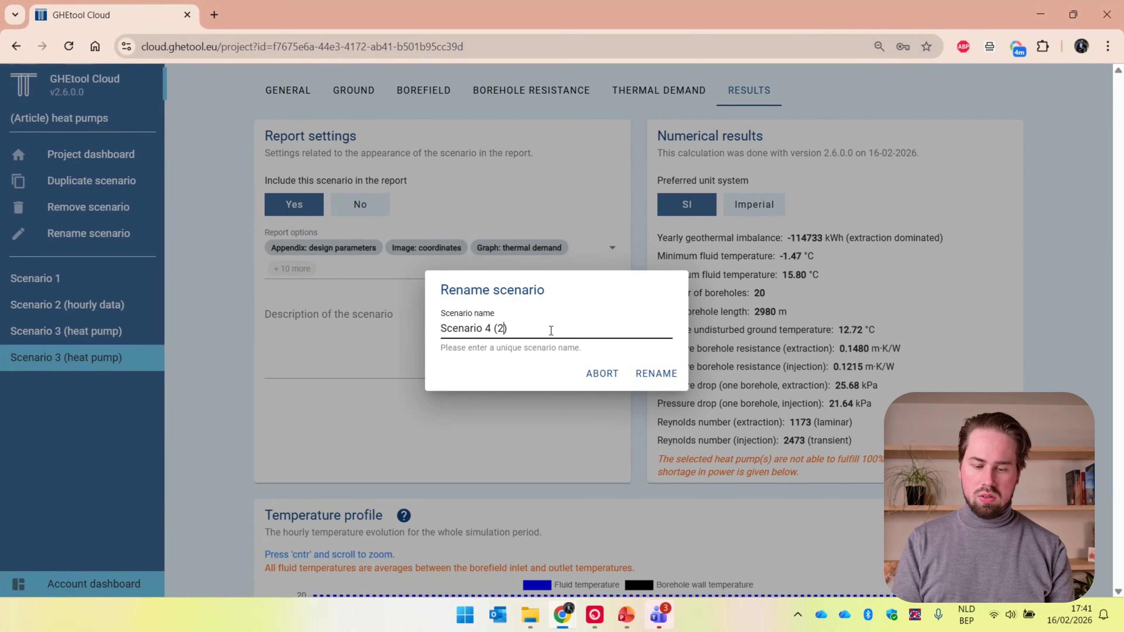
{"action": "type", "text": "xhp"}
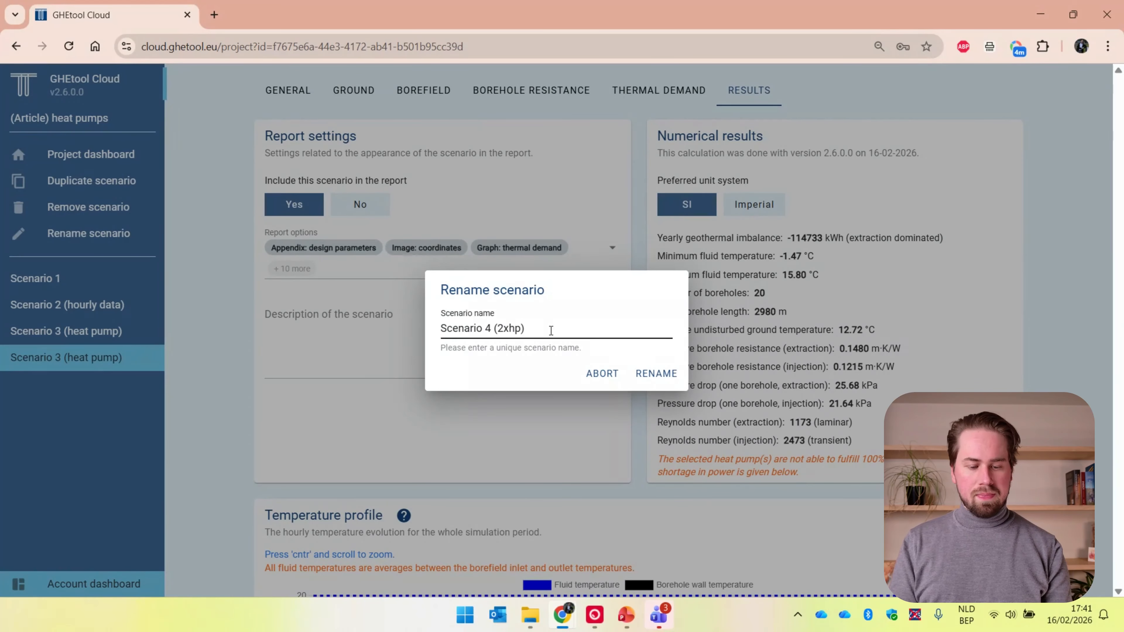
{"action": "key", "text": "Return"}
Replace the Enrad - HP500 in Scenario 4's heat pump database selection with two Enrad - HP300 (modulating 30-60kW) heat pumps
{"action": "left_click", "coordinate": [688, 97]}
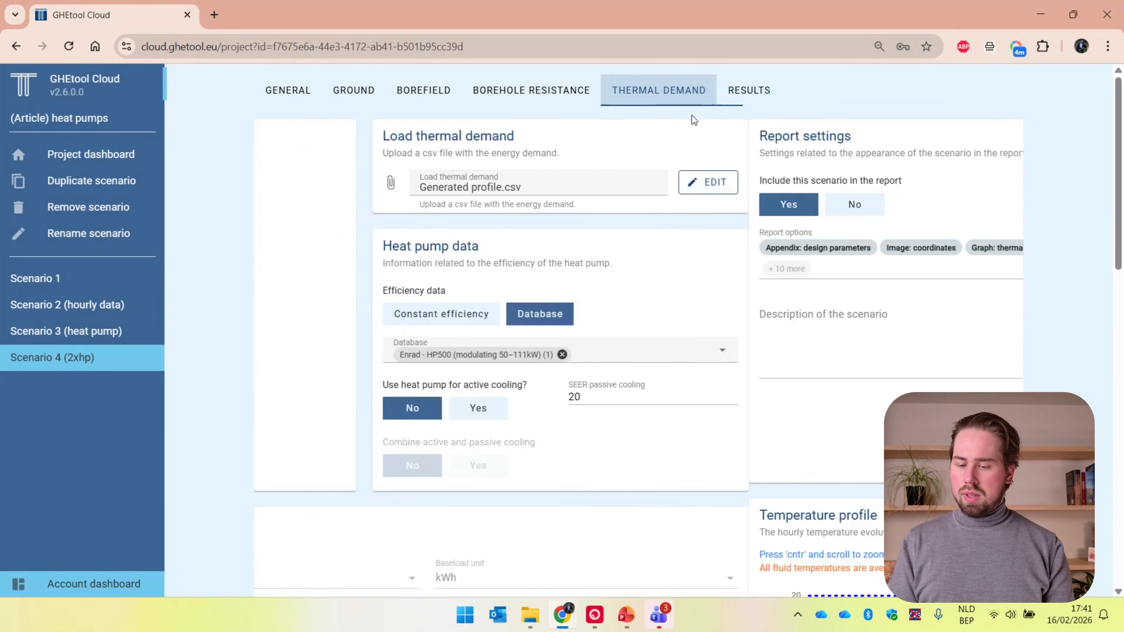
{"action": "left_click", "coordinate": [944, 353]}
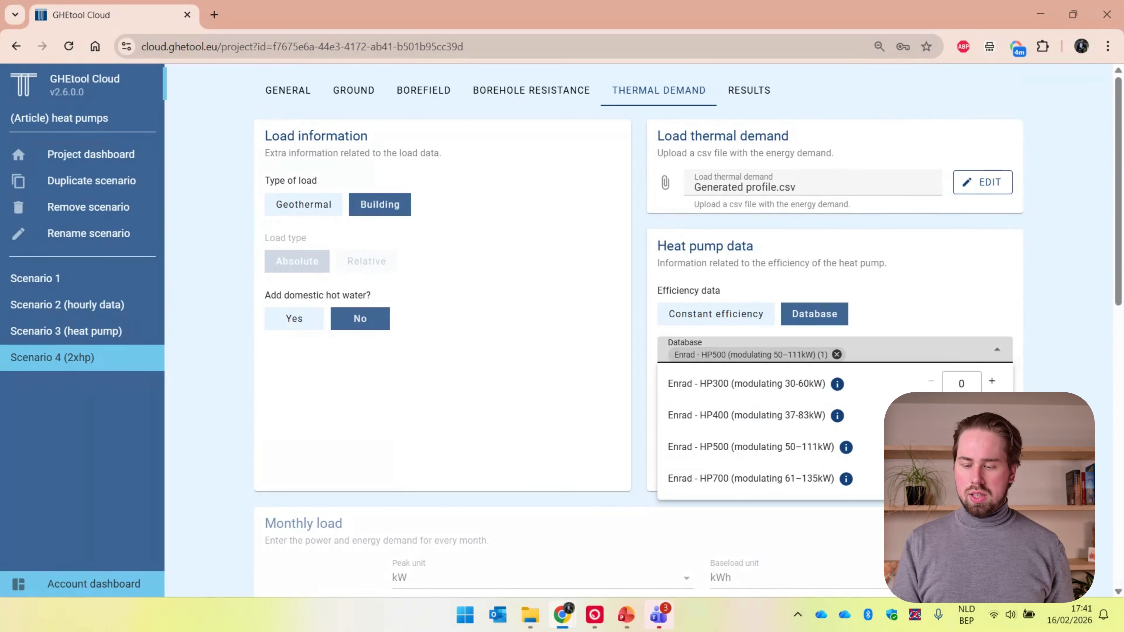
{"action": "left_click", "coordinate": [931, 444]}
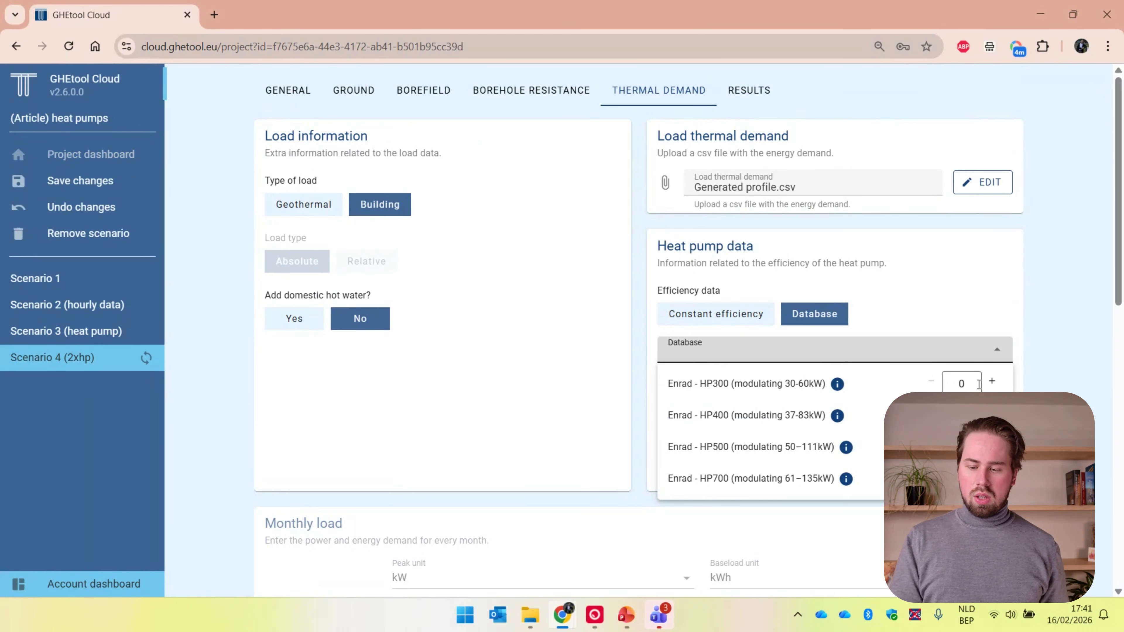
{"action": "double_click", "coordinate": [992, 382]}
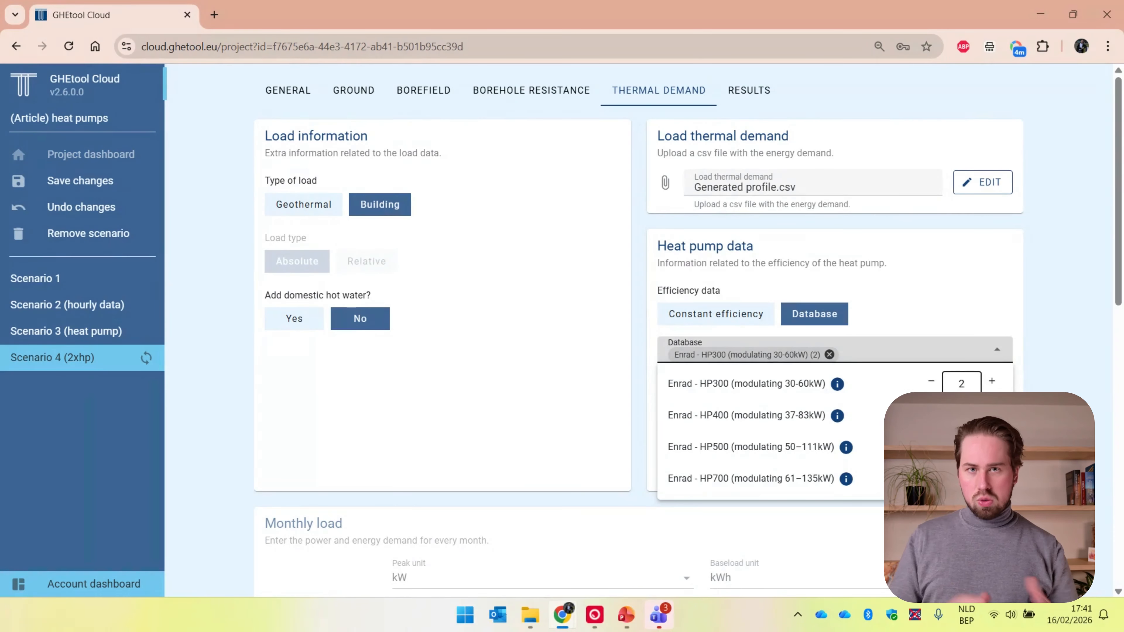
Close the heat pump database list and calculate Scenario 4 (2xhp)
{"action": "key", "text": "Escape"}
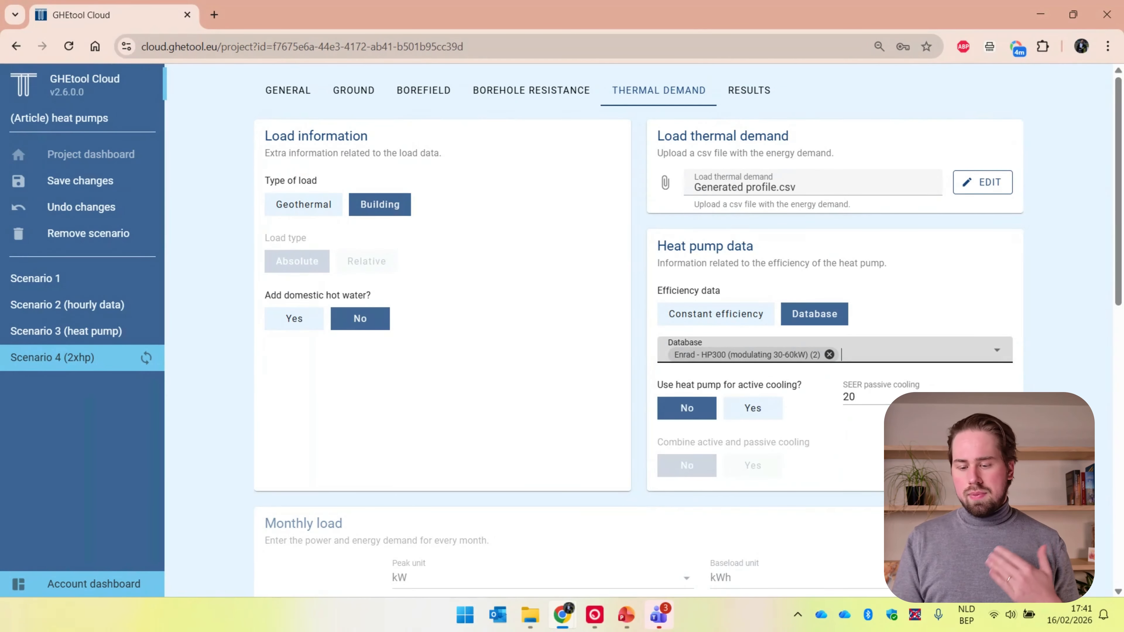
{"action": "scroll", "coordinate": [641, 332], "scroll_direction": "down", "scroll_amount": 12}
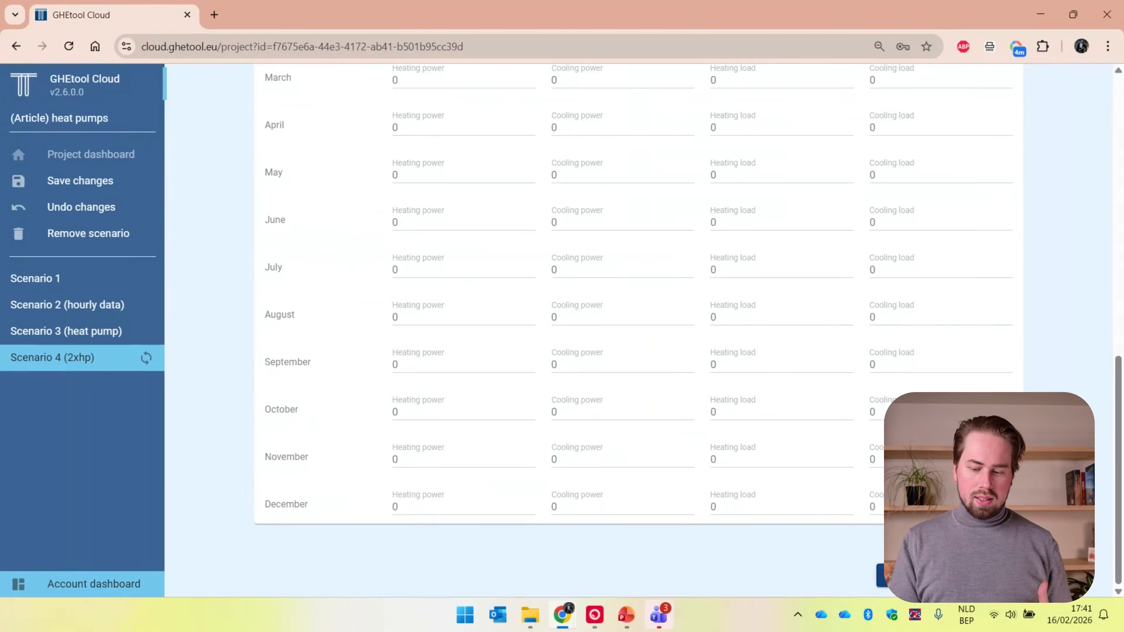
{"action": "left_click", "coordinate": [949, 576]}
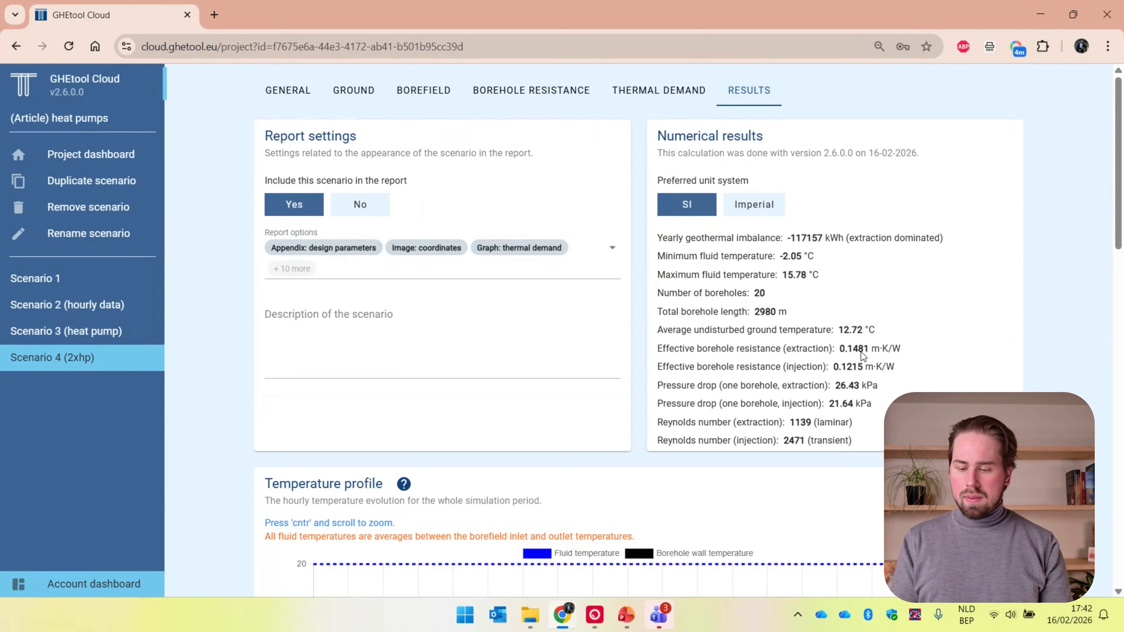
Examine Scenario 4's minimum fluid temperature and temperature profile, and compare its average SCOP heating with that of Scenario 3 (heat pump)
{"action": "scroll", "coordinate": [873, 404], "scroll_direction": "down", "scroll_amount": 3}
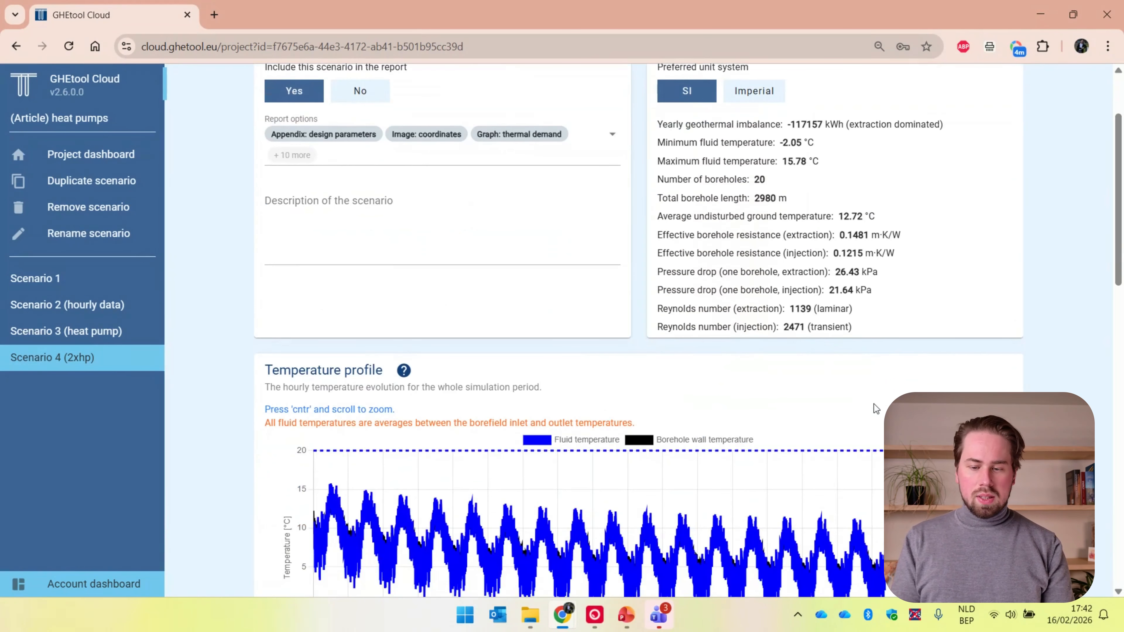
{"action": "left_click_drag", "start_coordinate": [779, 143], "coordinate": [819, 145]}
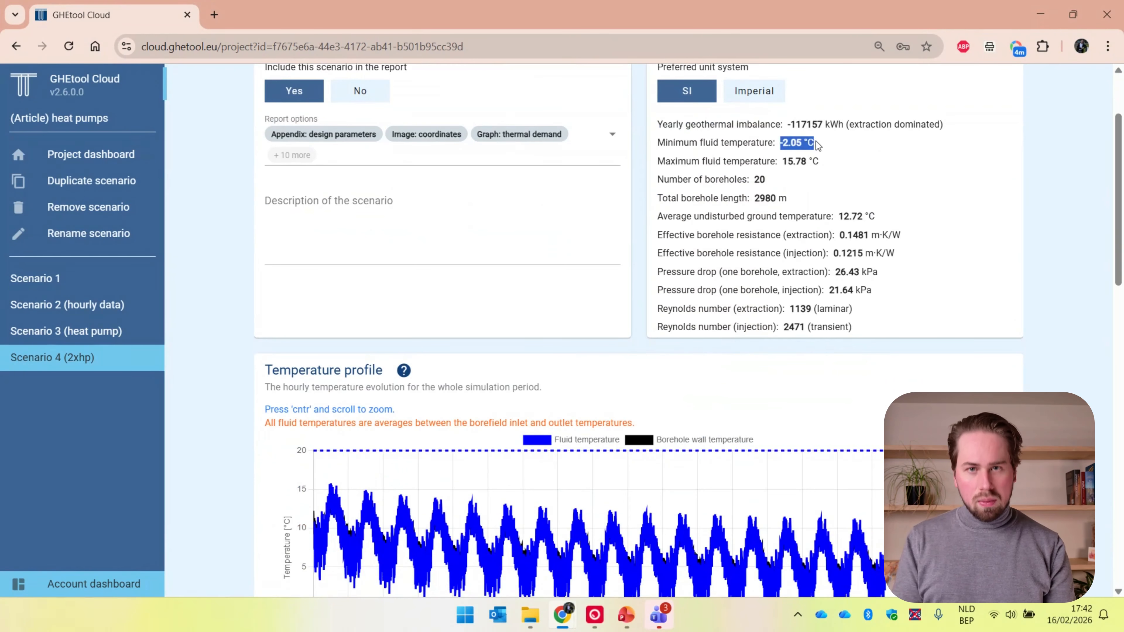
{"action": "left_click", "coordinate": [818, 145]}
{"action": "scroll", "coordinate": [264, 424], "scroll_direction": "down", "scroll_amount": 12}
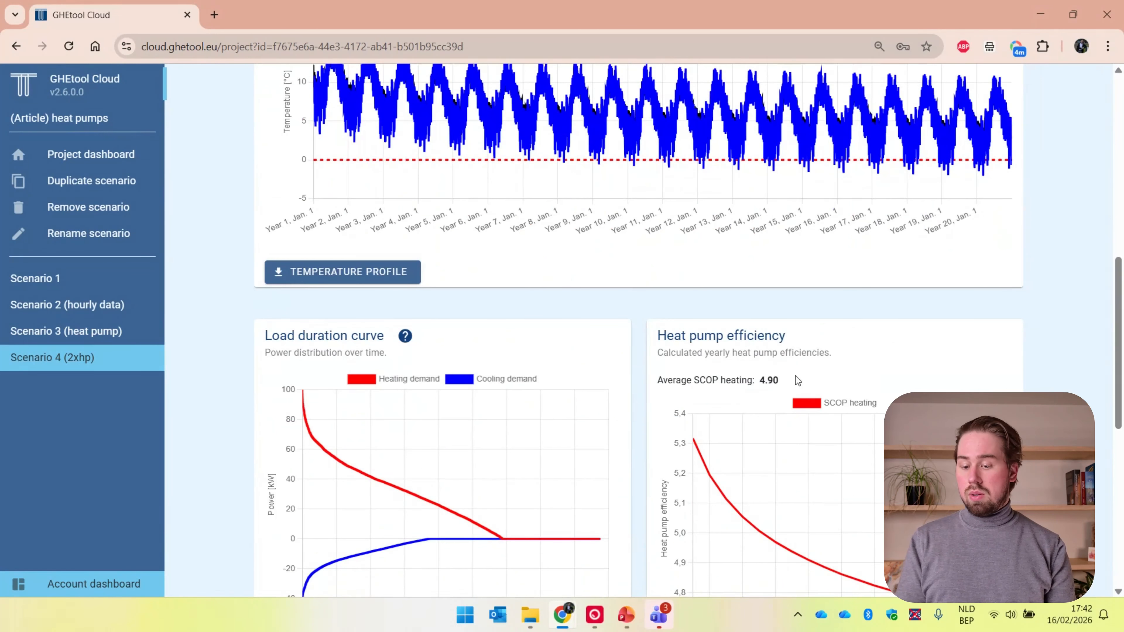
{"action": "left_click", "coordinate": [110, 335]}
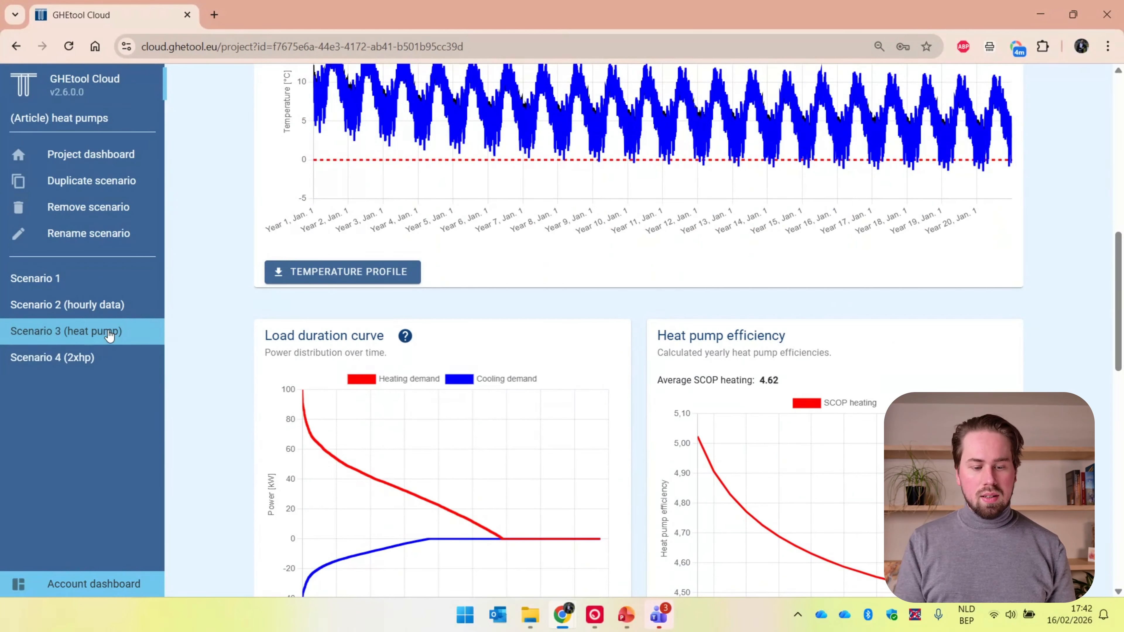
{"action": "left_click", "coordinate": [103, 357]}
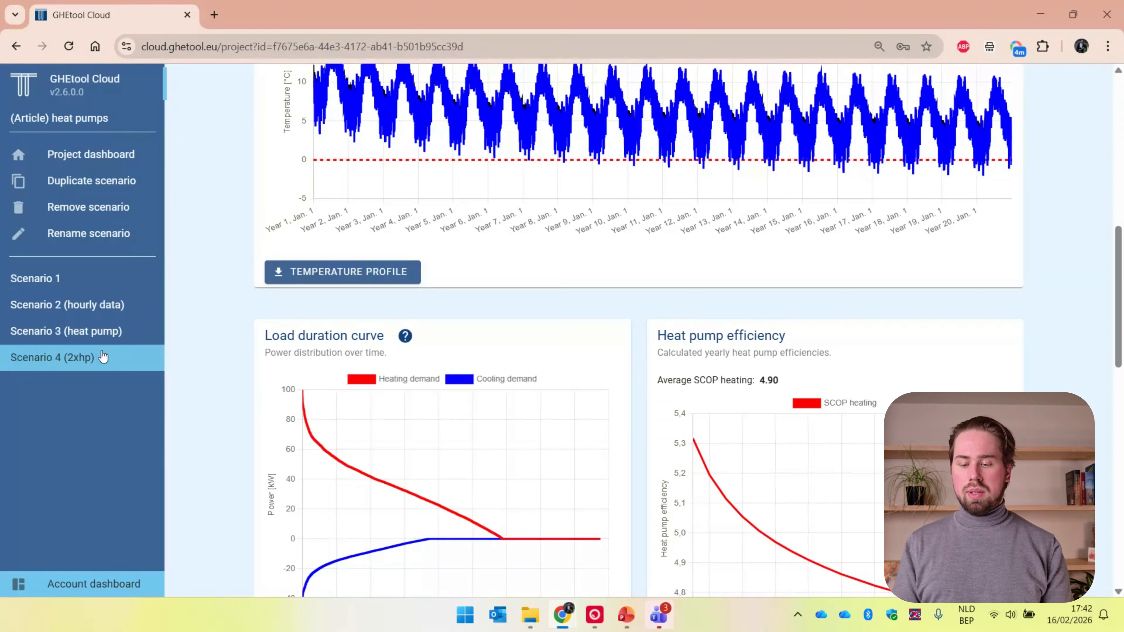
{"action": "scroll", "coordinate": [919, 365], "scroll_direction": "down", "scroll_amount": 1}
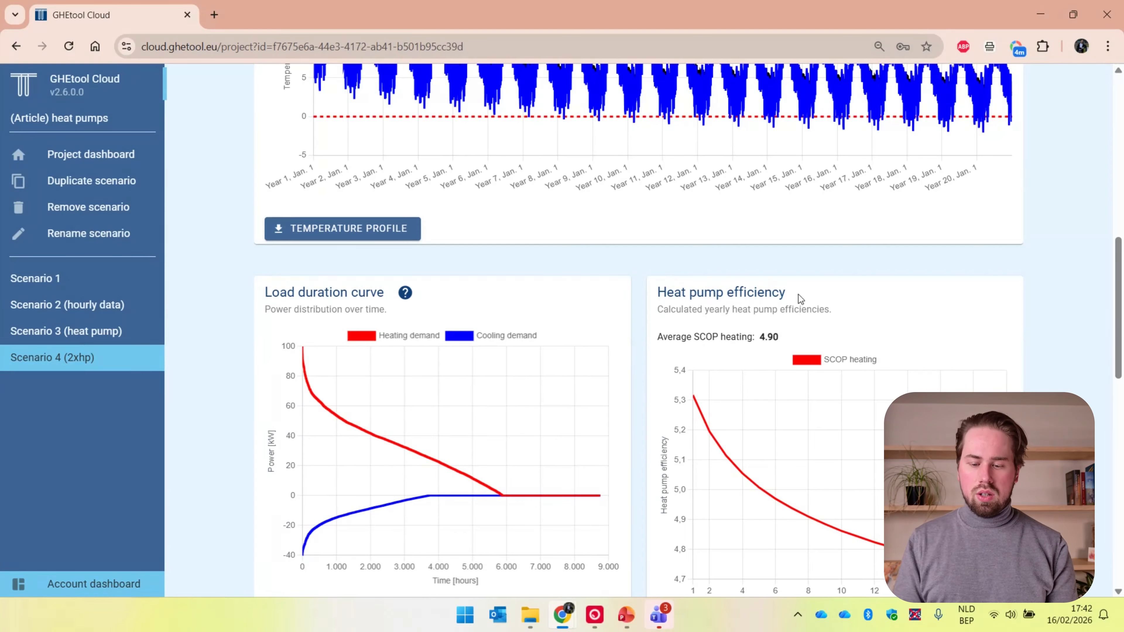
{"action": "scroll", "coordinate": [632, 385], "scroll_direction": "up", "scroll_amount": 5}
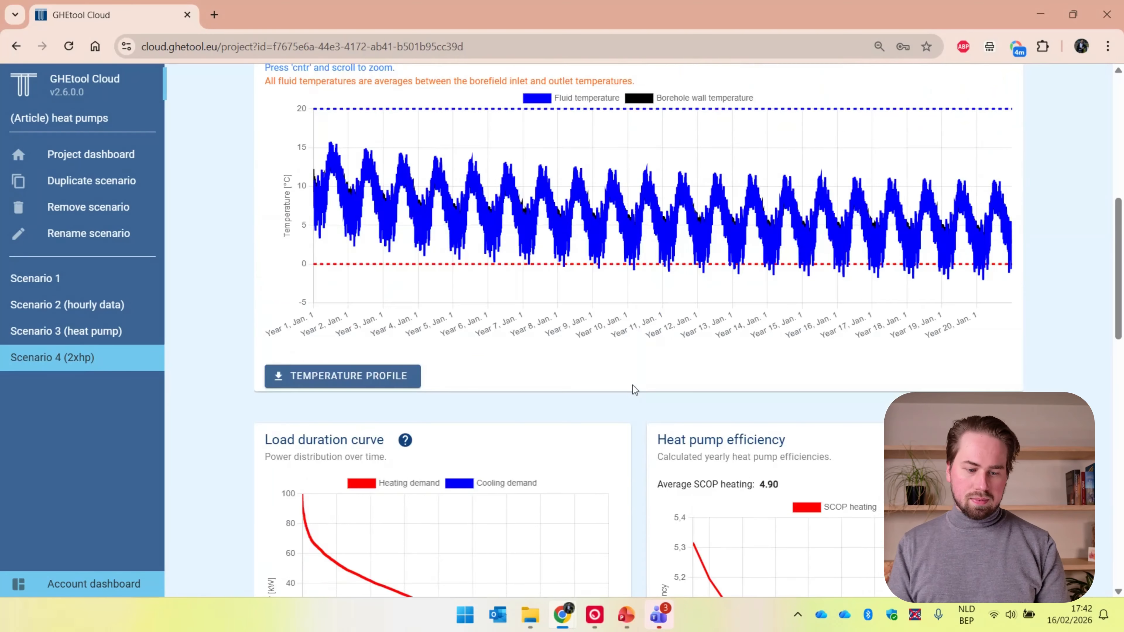
{"action": "scroll", "coordinate": [633, 388], "scroll_direction": "up", "scroll_amount": 4}
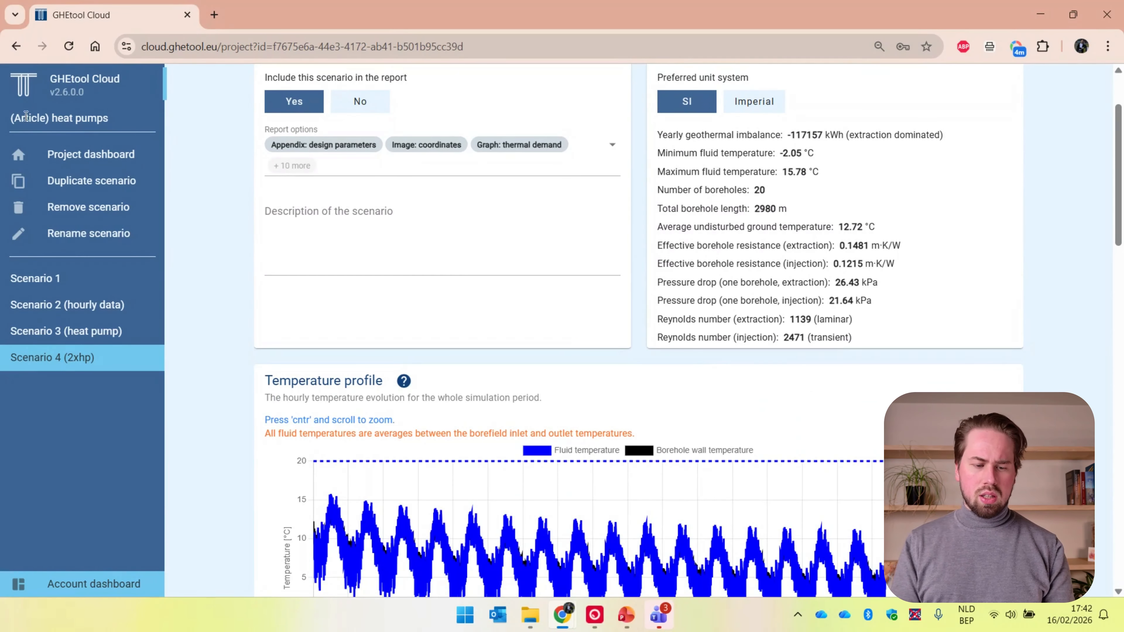
Duplicate Scenario 4 (2xhp) and name the copy "Scenario 5 (2xhp)"
{"action": "left_click", "coordinate": [55, 188]}
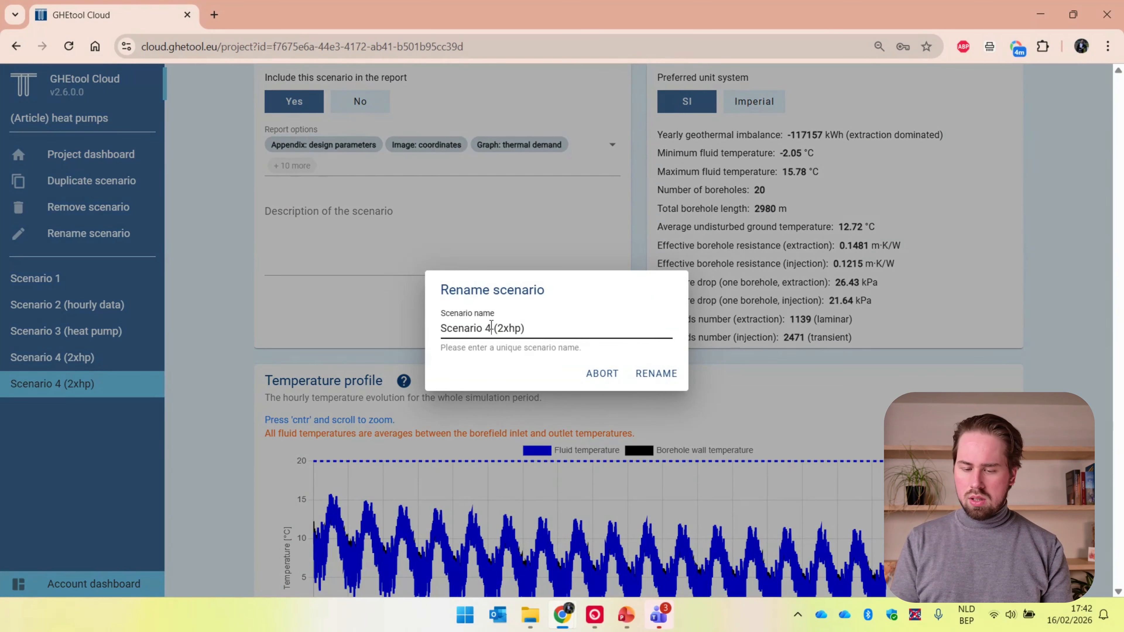
{"action": "key", "text": "BackSpace"}
{"action": "type", "text": "5"}
{"action": "key", "text": "Return"}
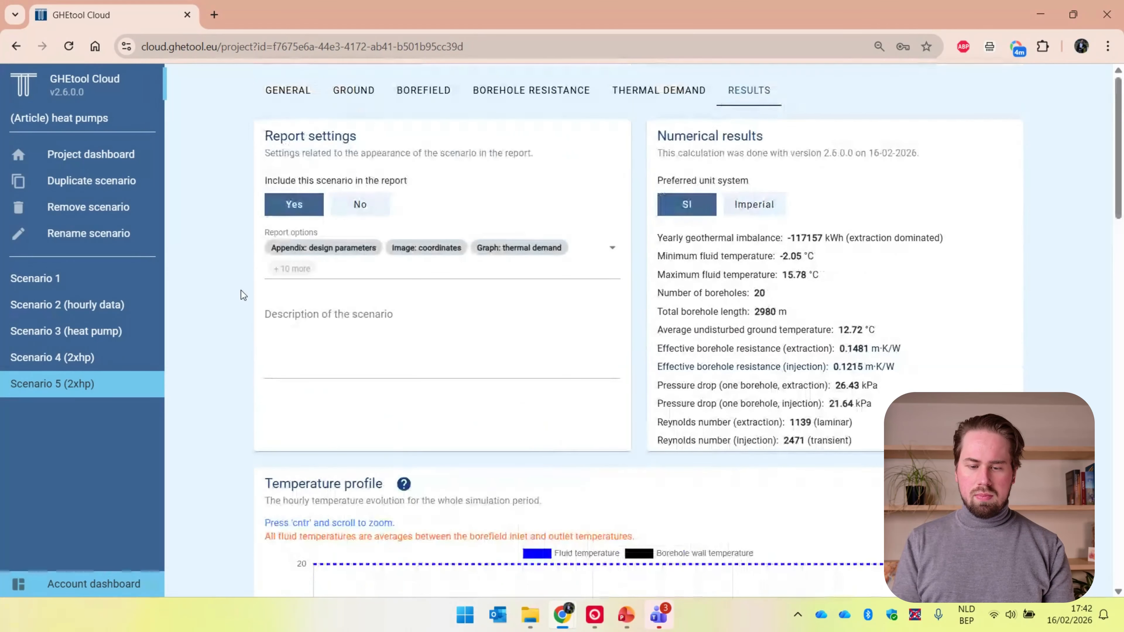
In Scenario 5's borefield inputs, set 2 boreholes in the width direction and a borehole depth of 300 m
{"action": "left_click", "coordinate": [426, 97]}
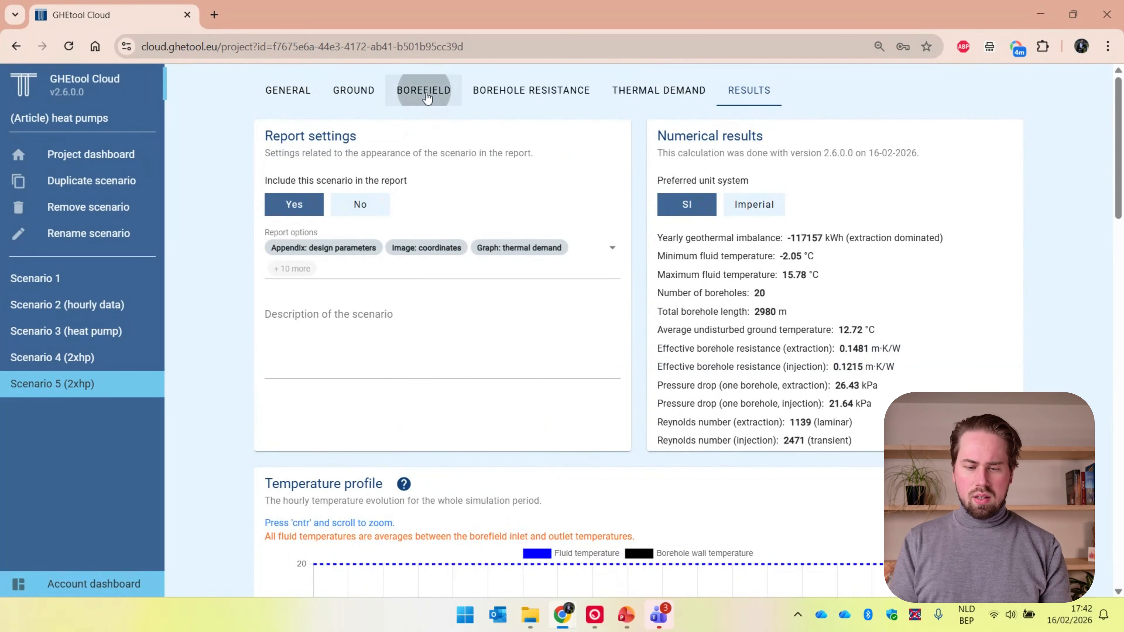
{"action": "scroll", "coordinate": [337, 448], "scroll_direction": "down", "scroll_amount": 2}
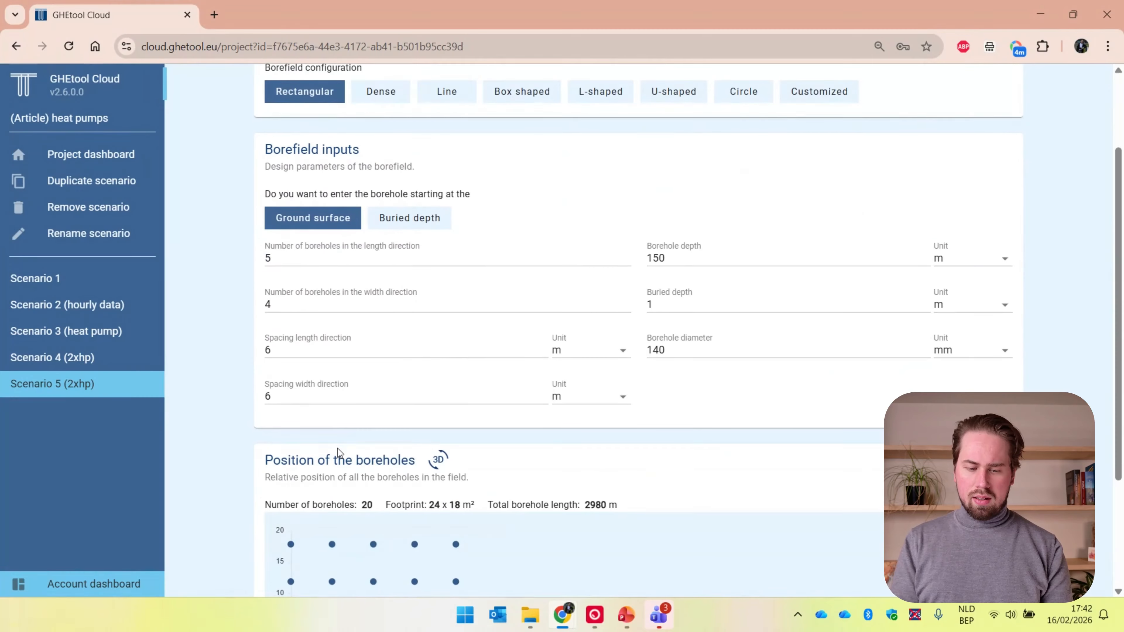
{"action": "double_click", "coordinate": [317, 304]}
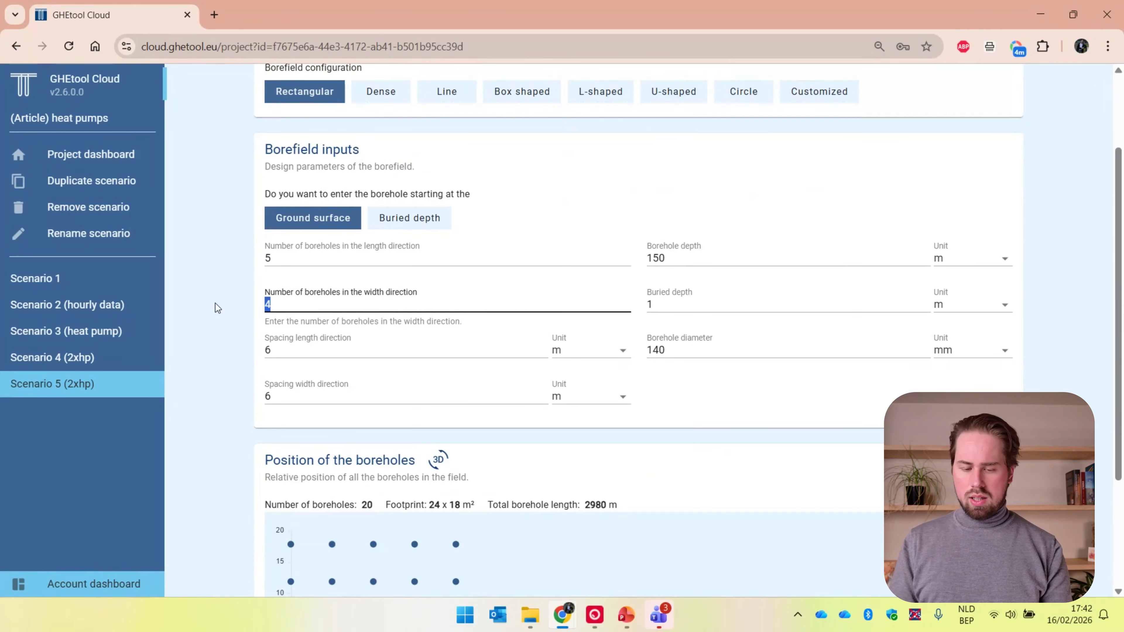
{"action": "type", "text": "2"}
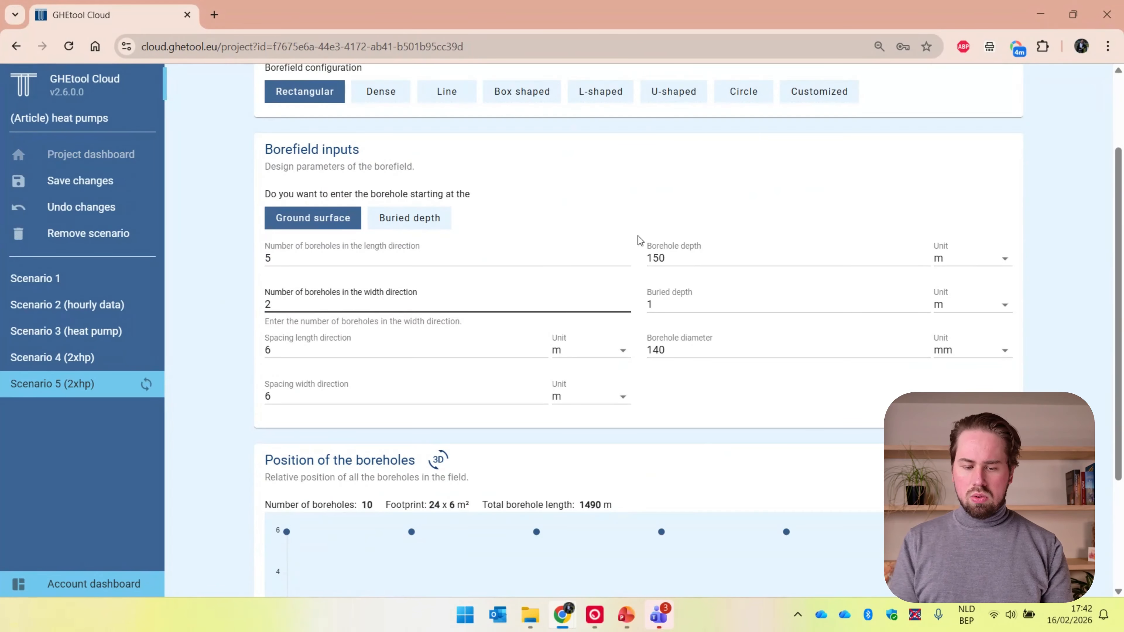
{"action": "left_click_drag", "start_coordinate": [681, 262], "coordinate": [628, 252]}
{"action": "type", "text": "300"}
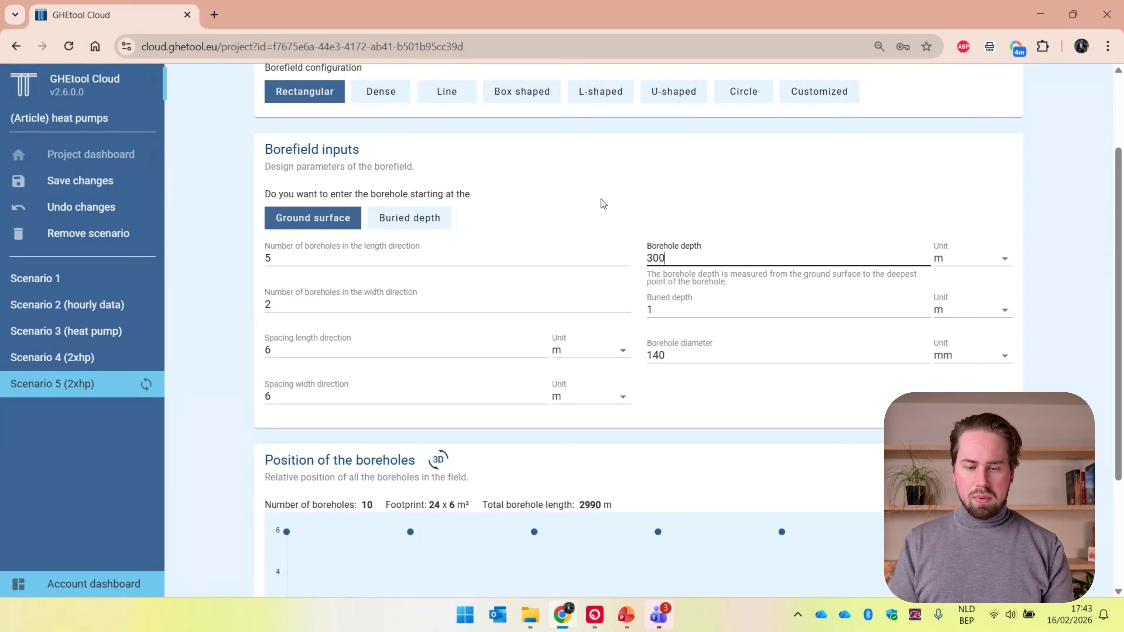
{"action": "scroll", "coordinate": [601, 199], "scroll_direction": "up", "scroll_amount": 2}
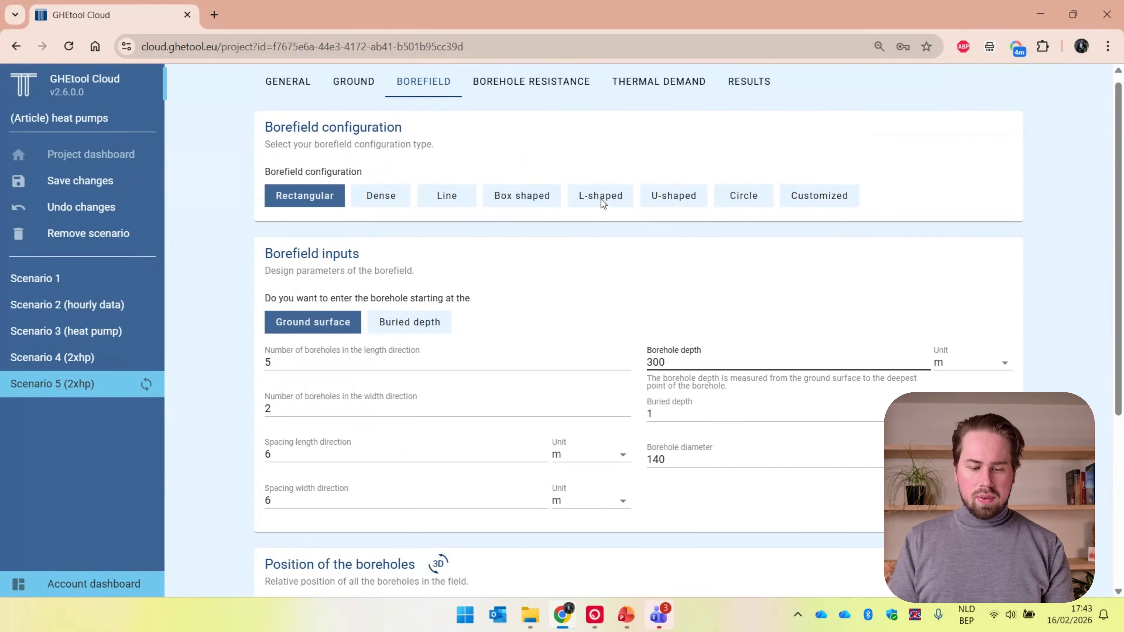
Set Scenario 5's constant flow rate per borehole to 0.6 and calculate the scenario
{"action": "left_click", "coordinate": [548, 86]}
{"action": "scroll", "coordinate": [692, 356], "scroll_direction": "down", "scroll_amount": 5}
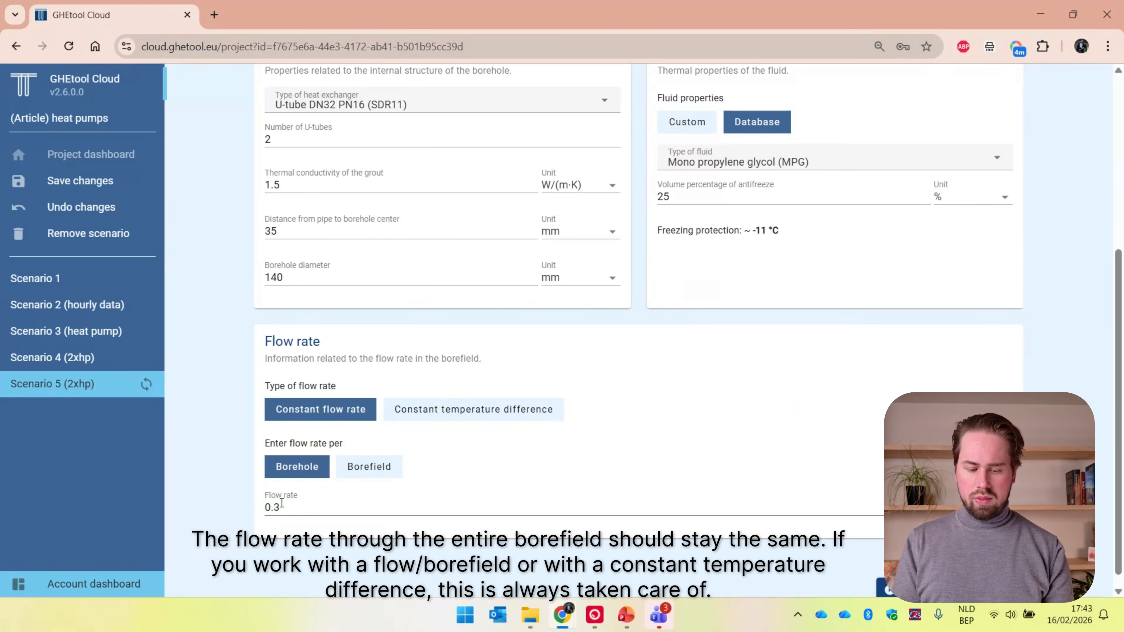
{"action": "left_click", "coordinate": [282, 503]}
{"action": "key", "text": "BackSpace"}
{"action": "type", "text": "6"}
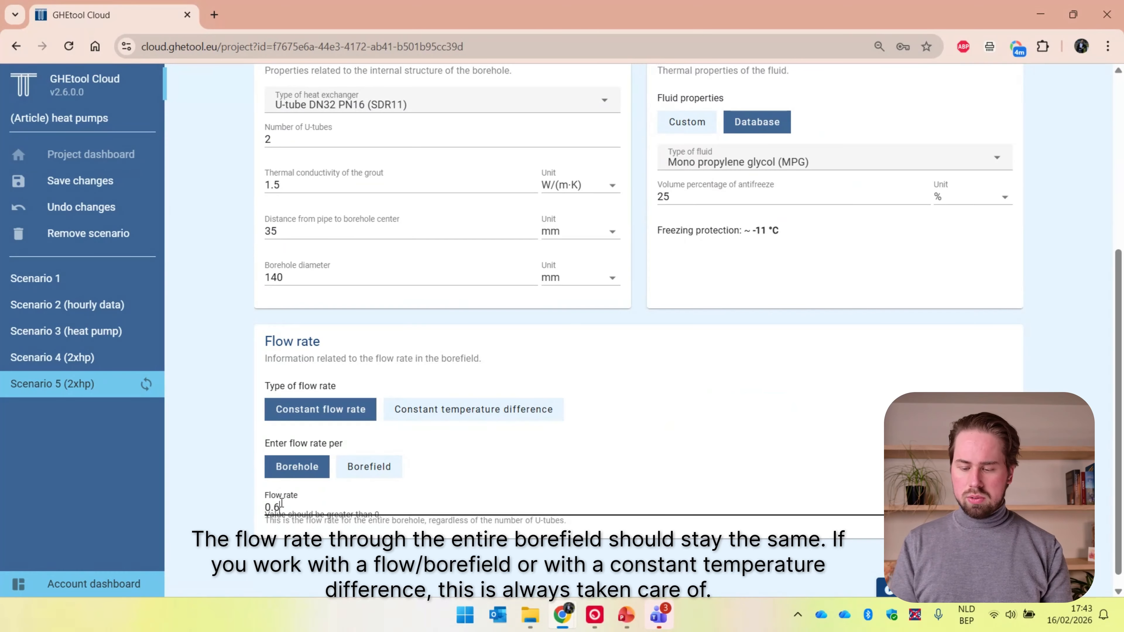
{"action": "scroll", "coordinate": [699, 411], "scroll_direction": "up", "scroll_amount": 6}
{"action": "scroll", "coordinate": [699, 411], "scroll_direction": "down", "scroll_amount": 6}
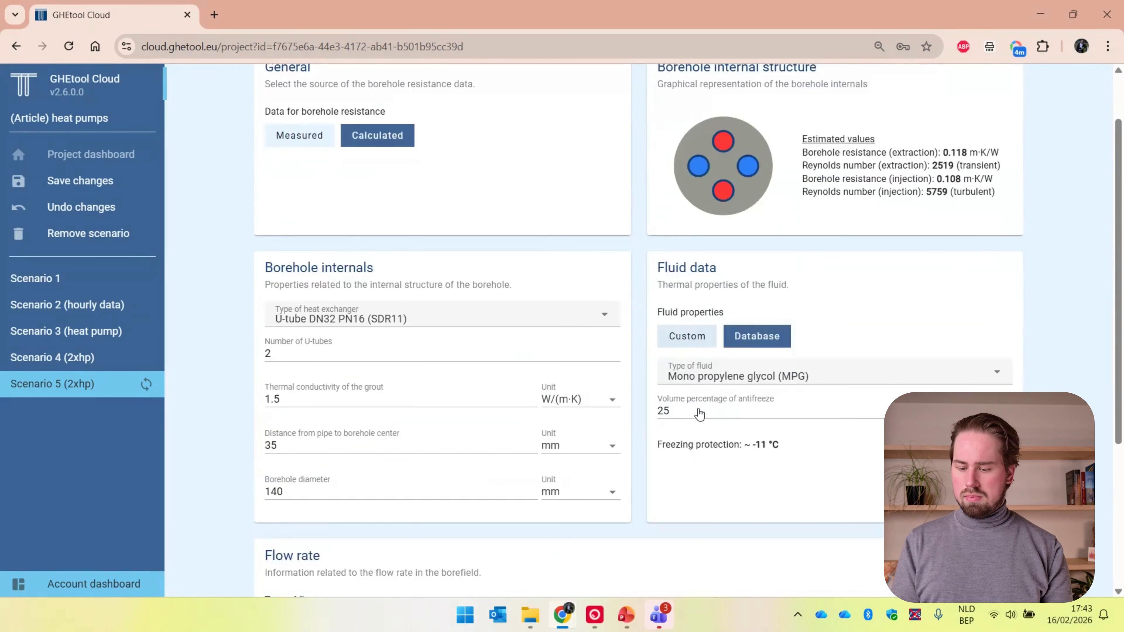
{"action": "left_click", "coordinate": [1091, 323]}
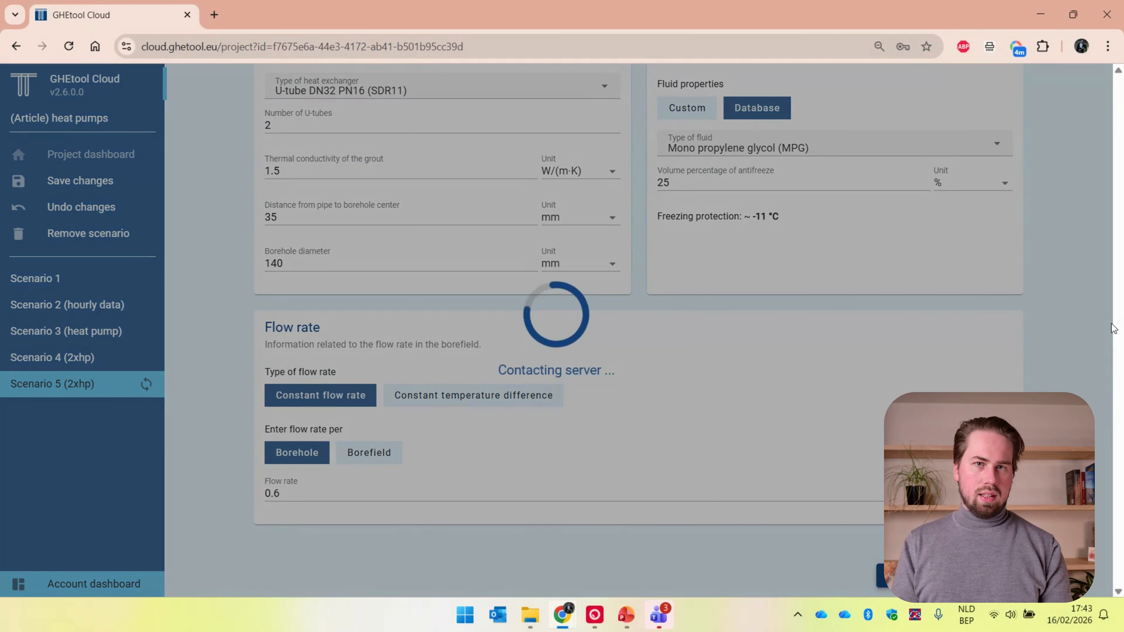
Examine Scenario 5's minimum fluid temperature, temperature profile and average SCOP heating, comparing the numerical results with Scenario 4 (2xhp)
{"action": "scroll", "coordinate": [1092, 323], "scroll_direction": "up", "scroll_amount": 6}
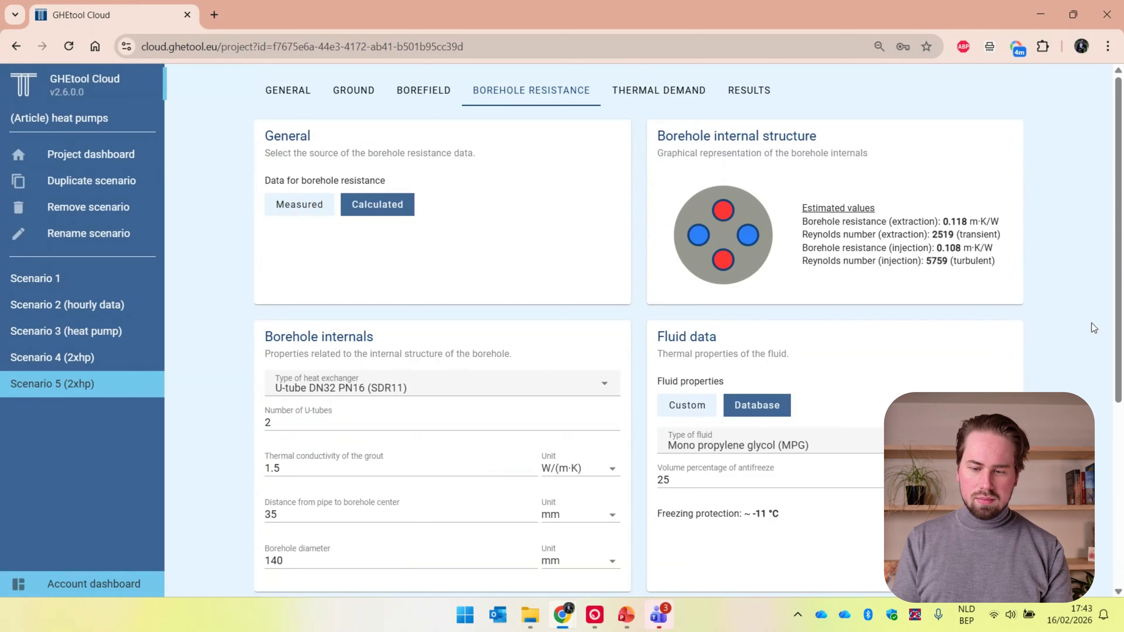
{"action": "left_click", "coordinate": [760, 93]}
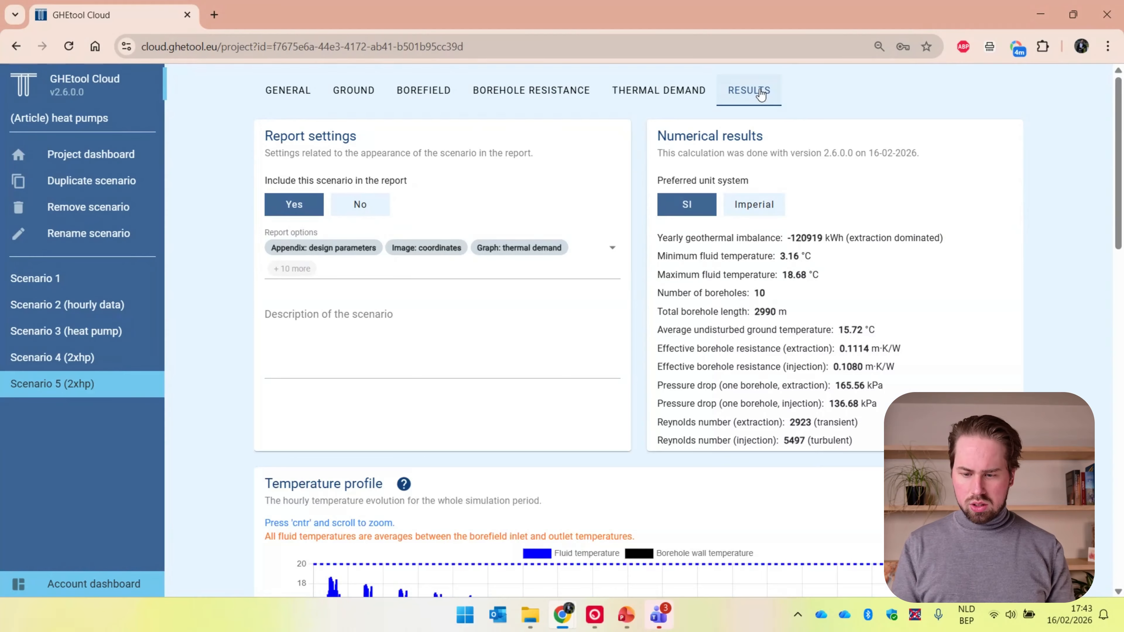
{"action": "triple_click", "coordinate": [818, 258]}
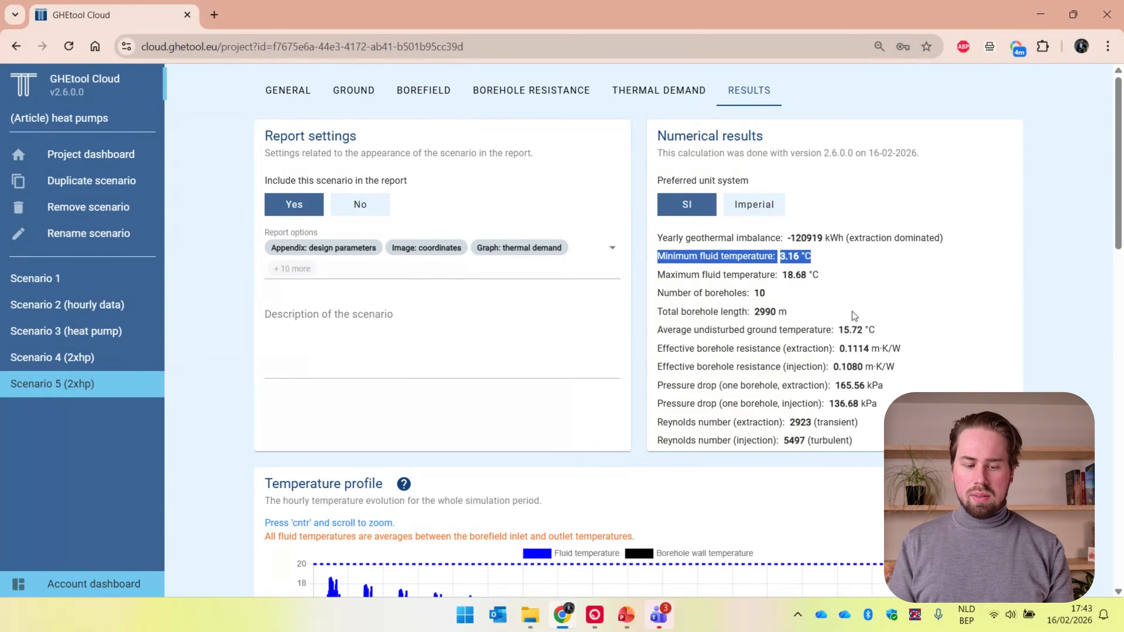
{"action": "left_click", "coordinate": [66, 356]}
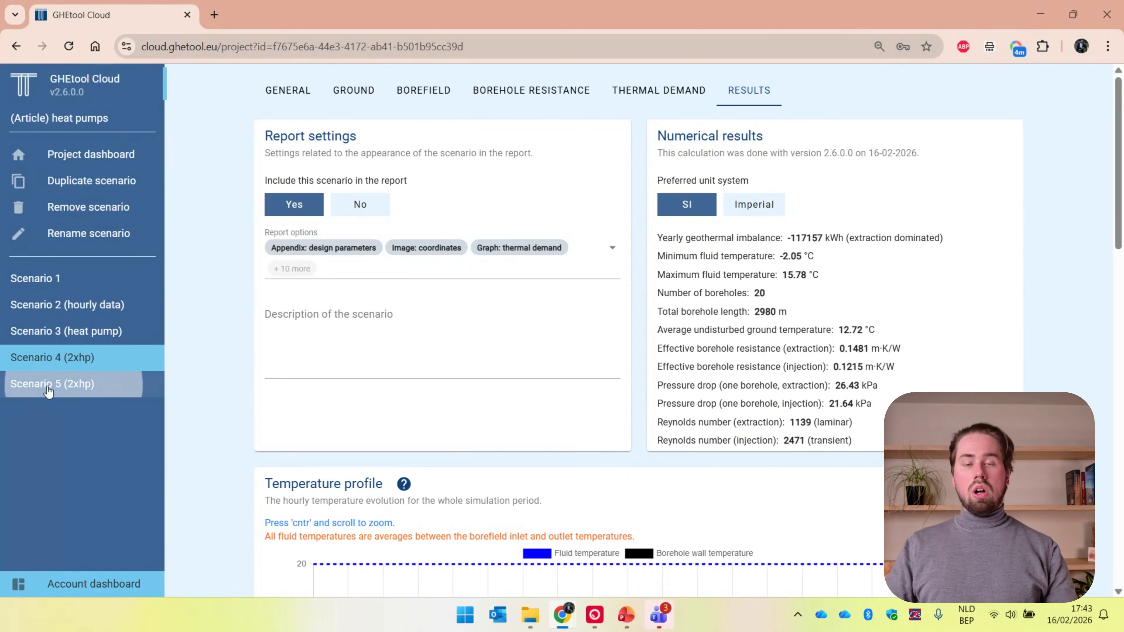
{"action": "left_click", "coordinate": [66, 383]}
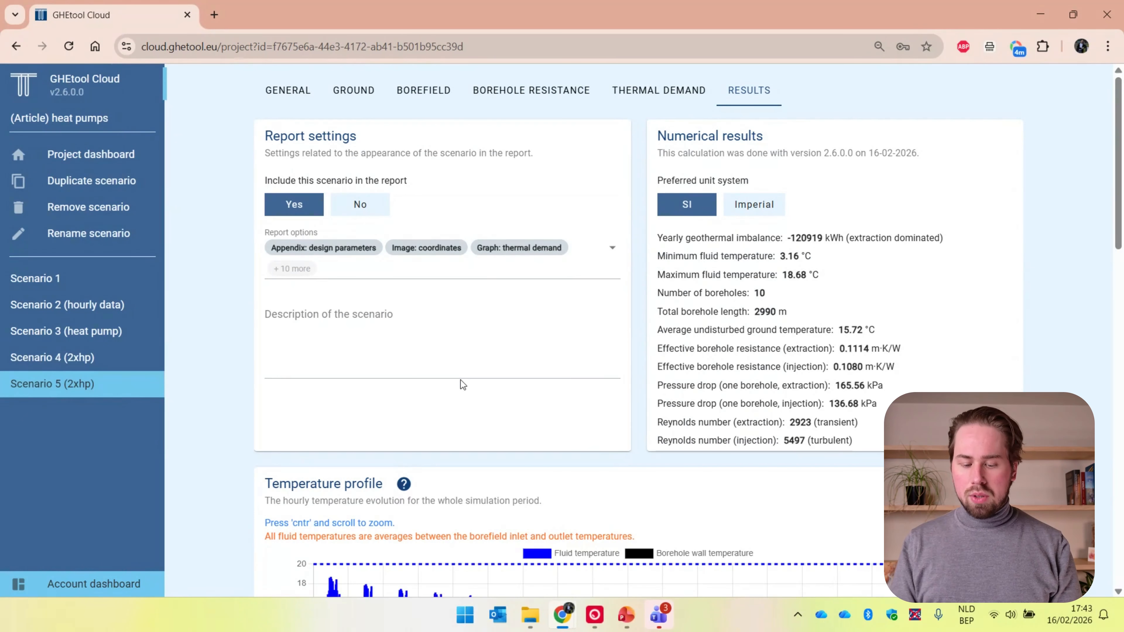
{"action": "scroll", "coordinate": [242, 451], "scroll_direction": "down", "scroll_amount": 6}
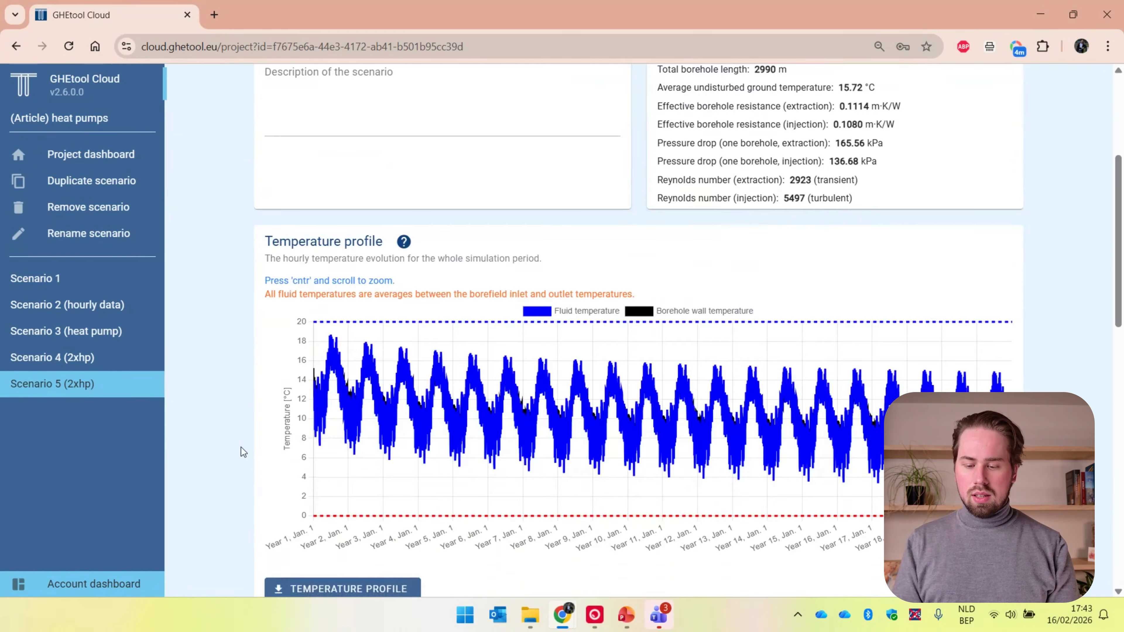
{"action": "left_click_drag", "start_coordinate": [782, 392], "coordinate": [762, 393]}
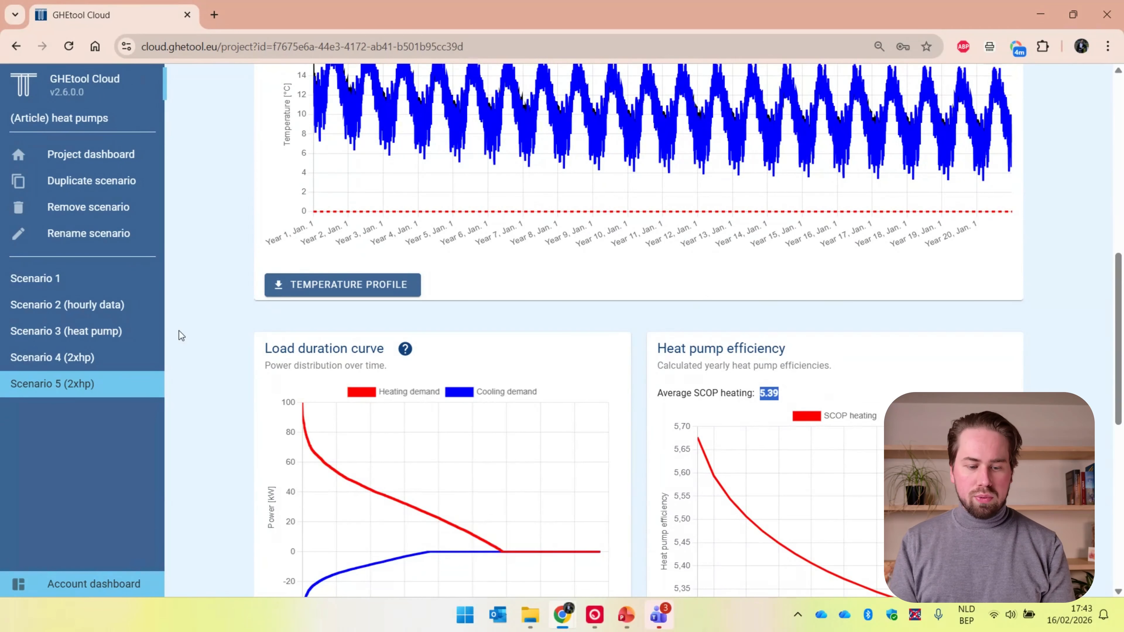
{"action": "left_click", "coordinate": [108, 366]}
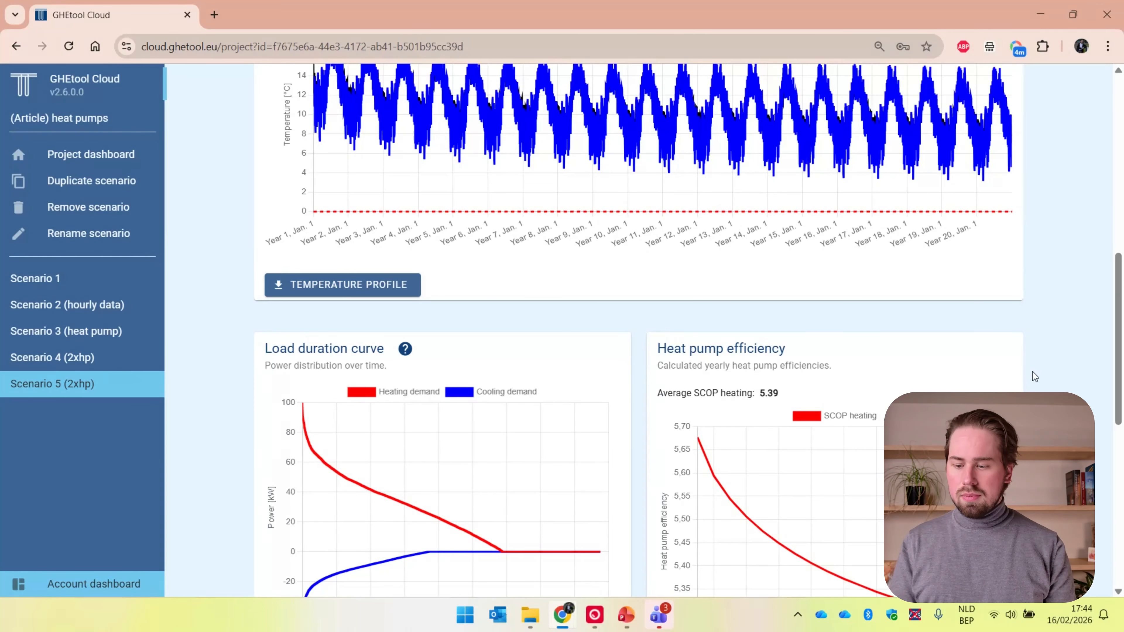
Open Scenario 5's general settings and read the explanation of the Calculate temperature profile aim
{"action": "scroll", "coordinate": [1032, 372], "scroll_direction": "up", "scroll_amount": 1}
{"action": "scroll", "coordinate": [1033, 372], "scroll_direction": "up", "scroll_amount": 15}
{"action": "left_click", "coordinate": [659, 91]}
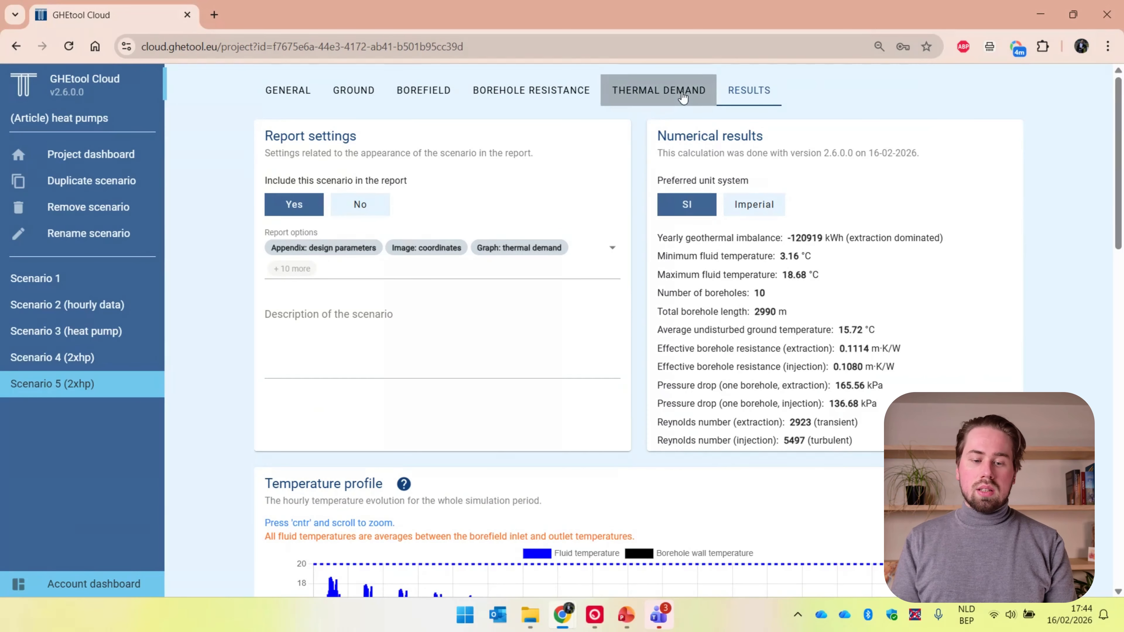
{"action": "left_click", "coordinate": [288, 90]}
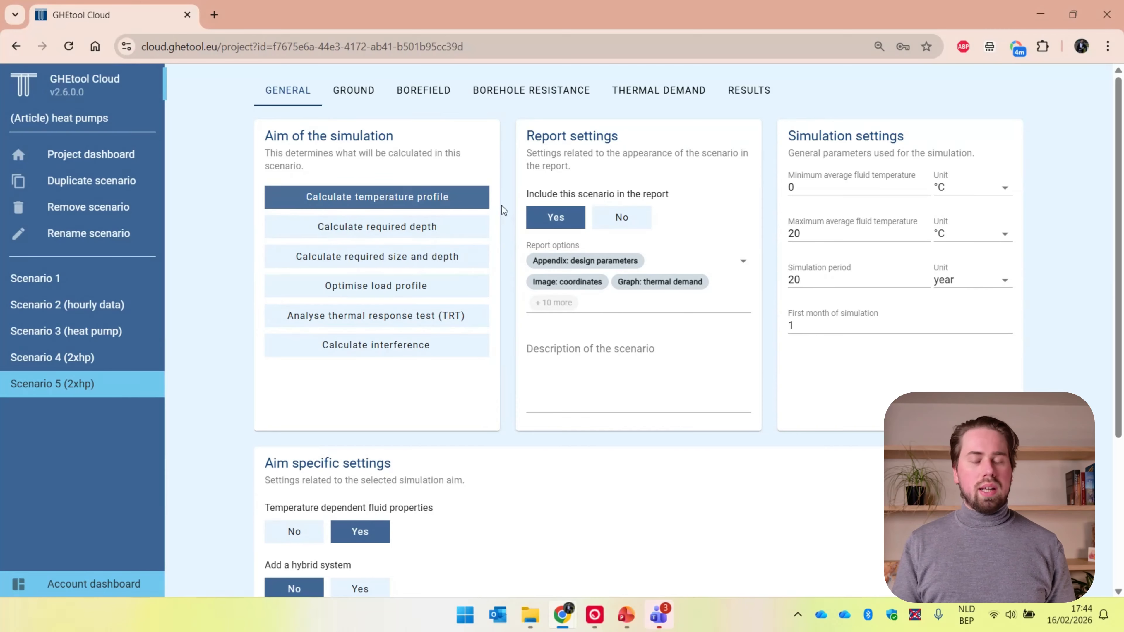
{"action": "mouse_move", "coordinate": [489, 197]}
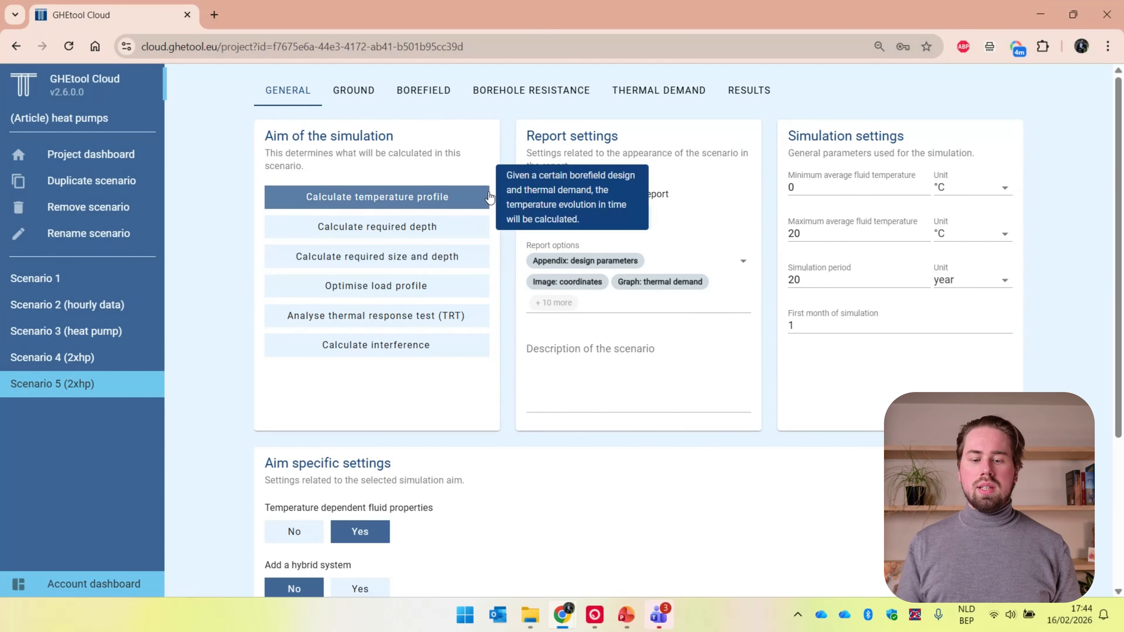